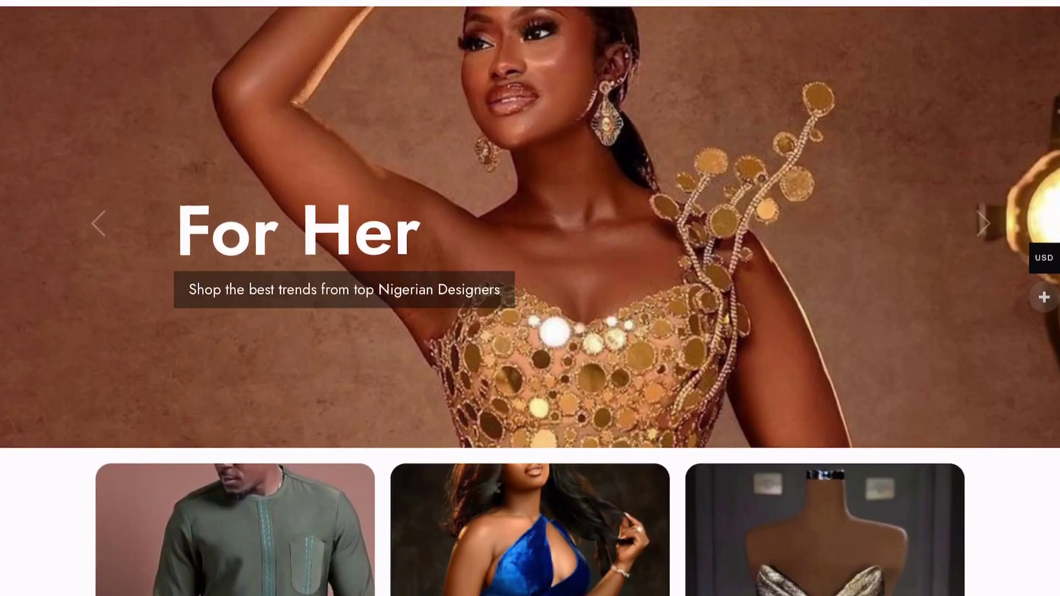
Load shoposaze.com and go to its For Business page from the footer
key(super+l)
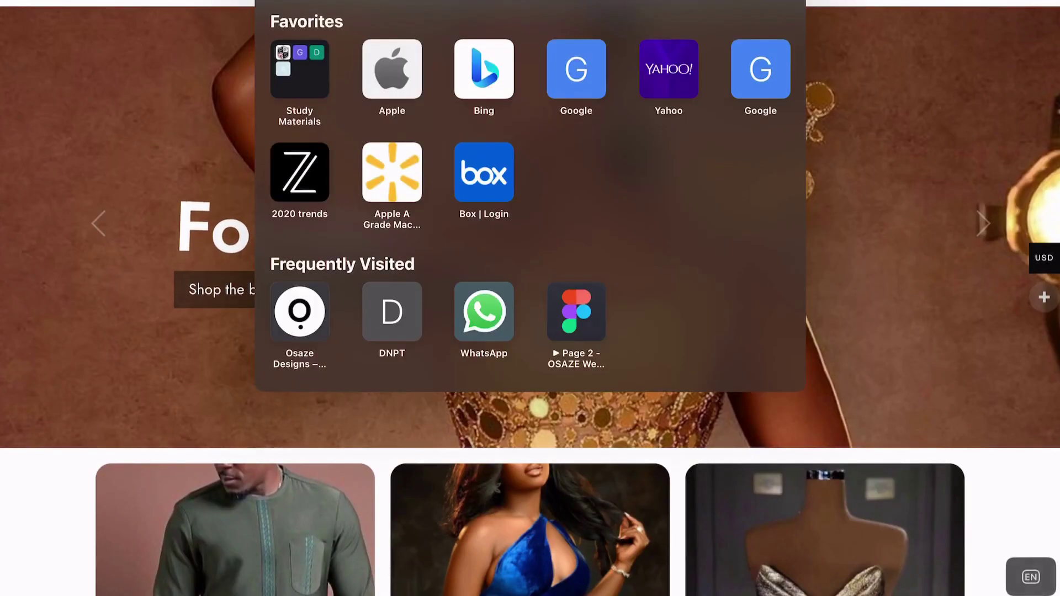
text(shoposaze.com)
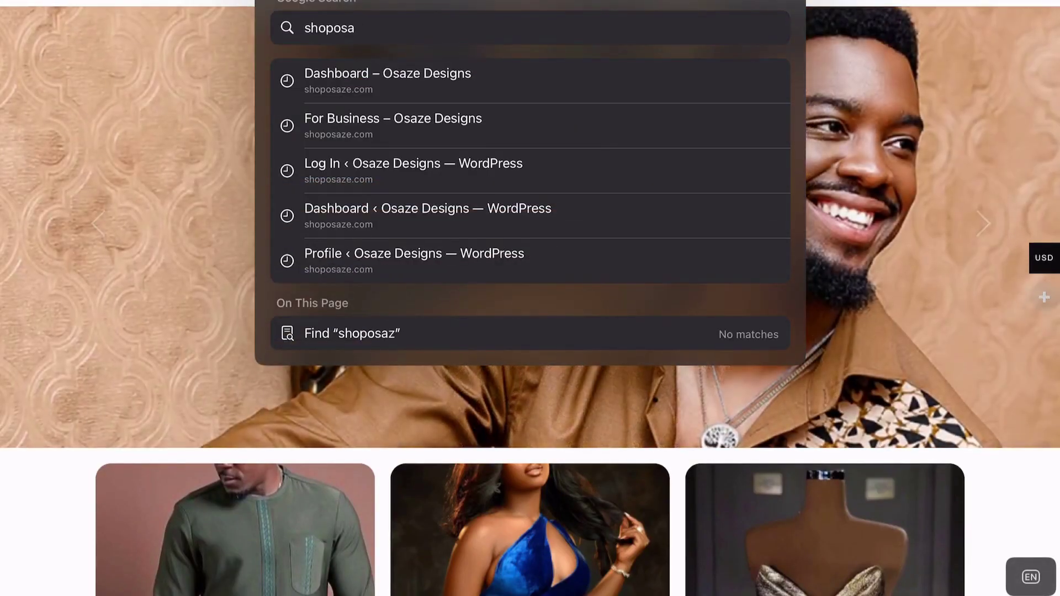
key(Return)
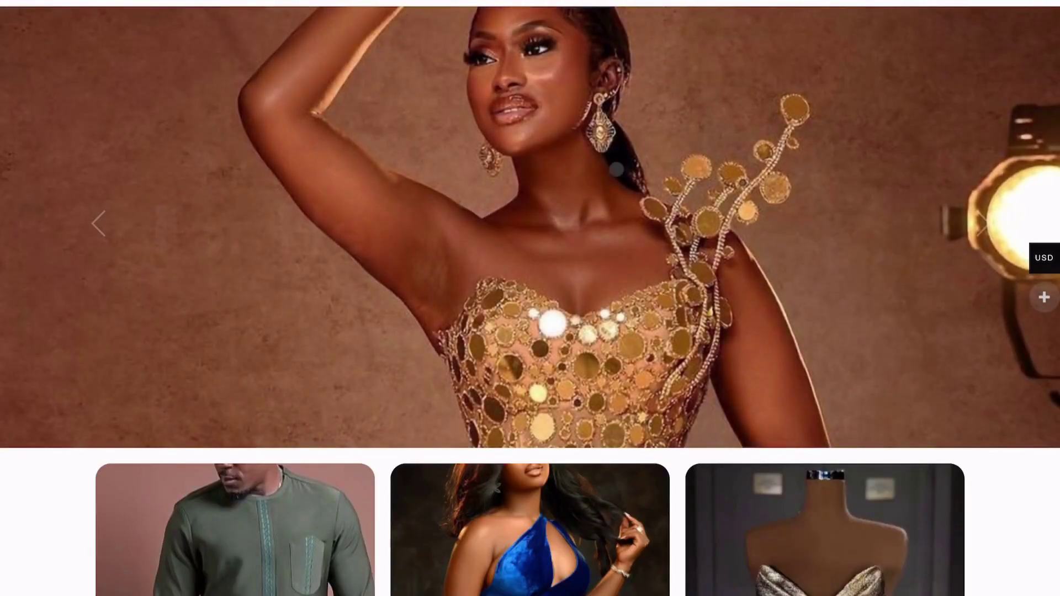
scroll(616, 169, down, 5)
scroll(616, 165, down, 15)
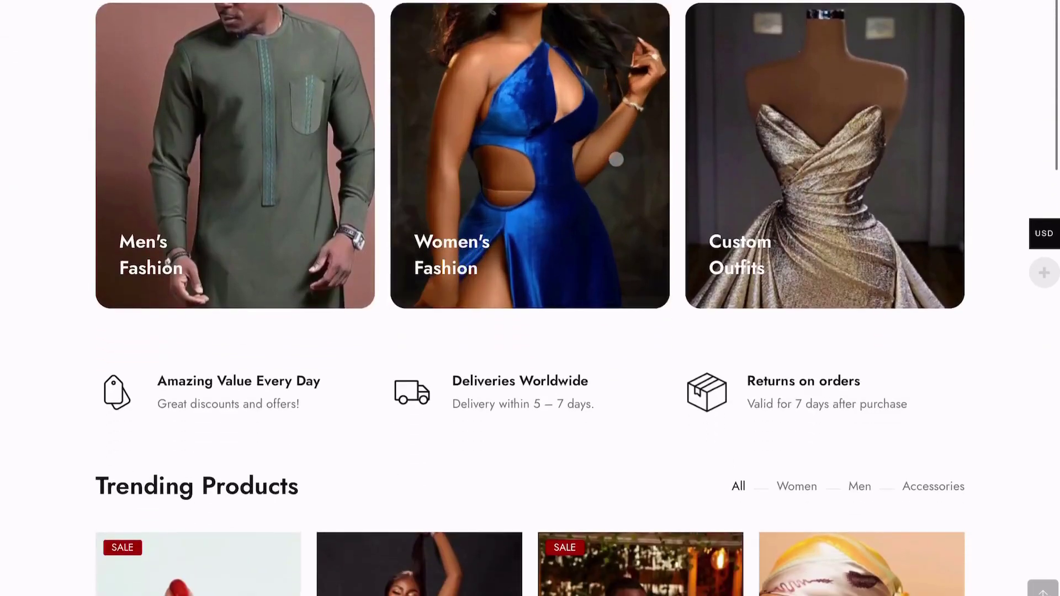
scroll(611, 250, down, 12)
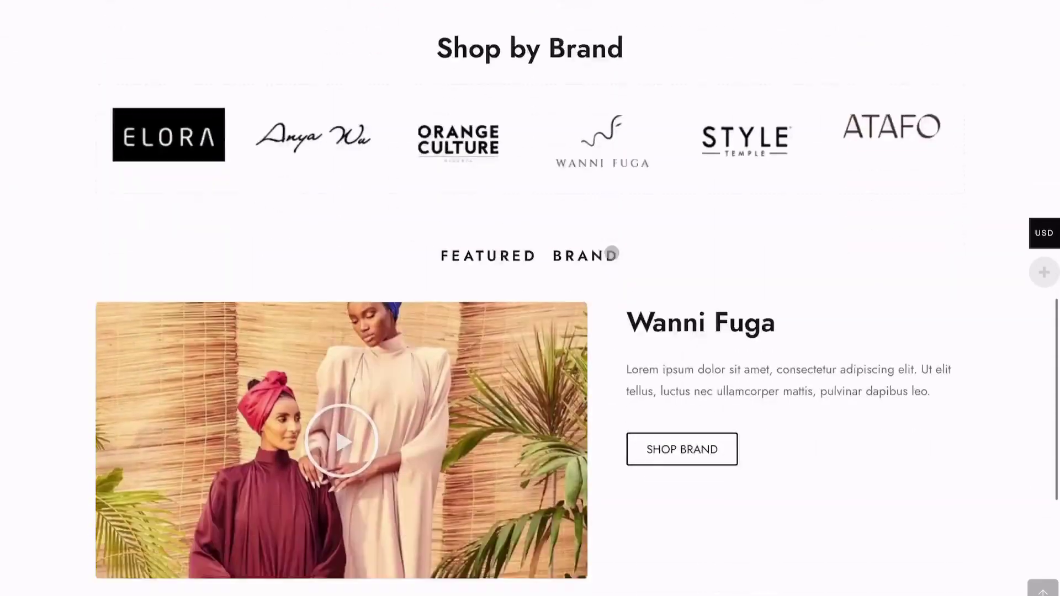
click(705, 508)
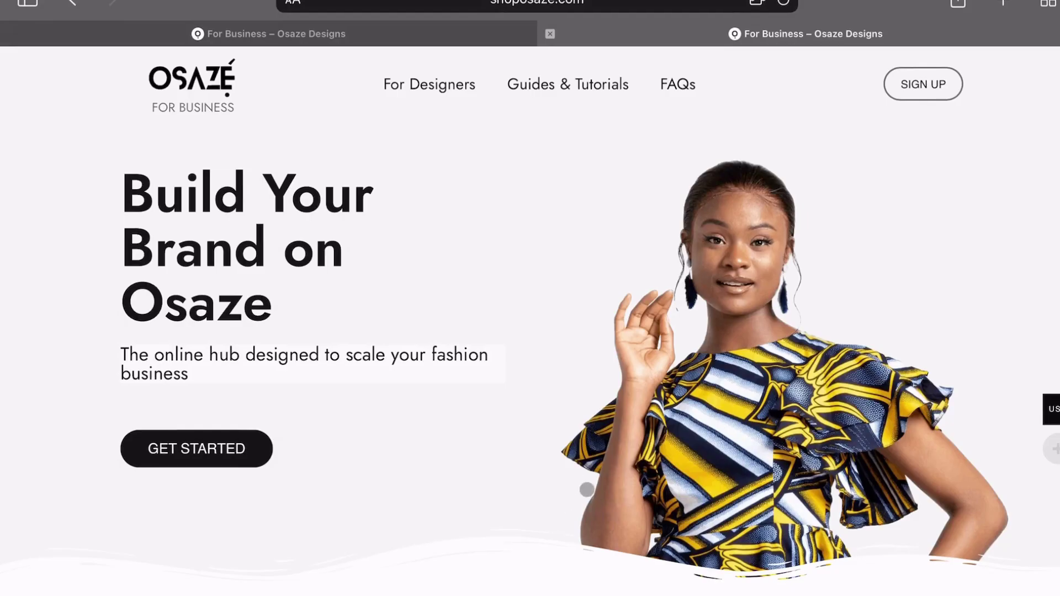
Jump to the FAQs and expand the answer on how long account activation takes
scroll(588, 484, down, 5)
scroll(587, 490, down, 5)
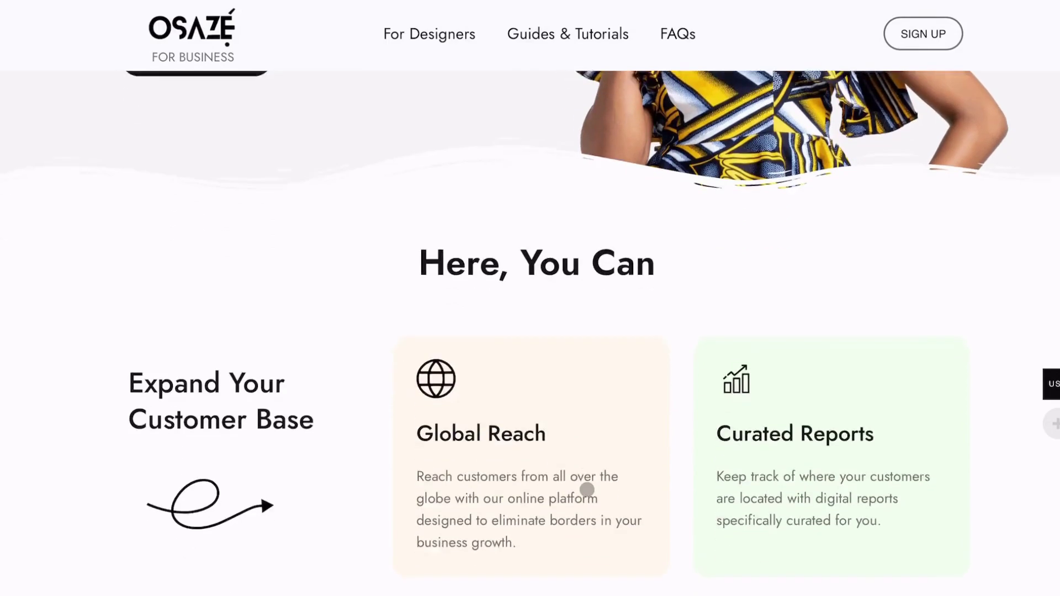
scroll(587, 490, down, 6)
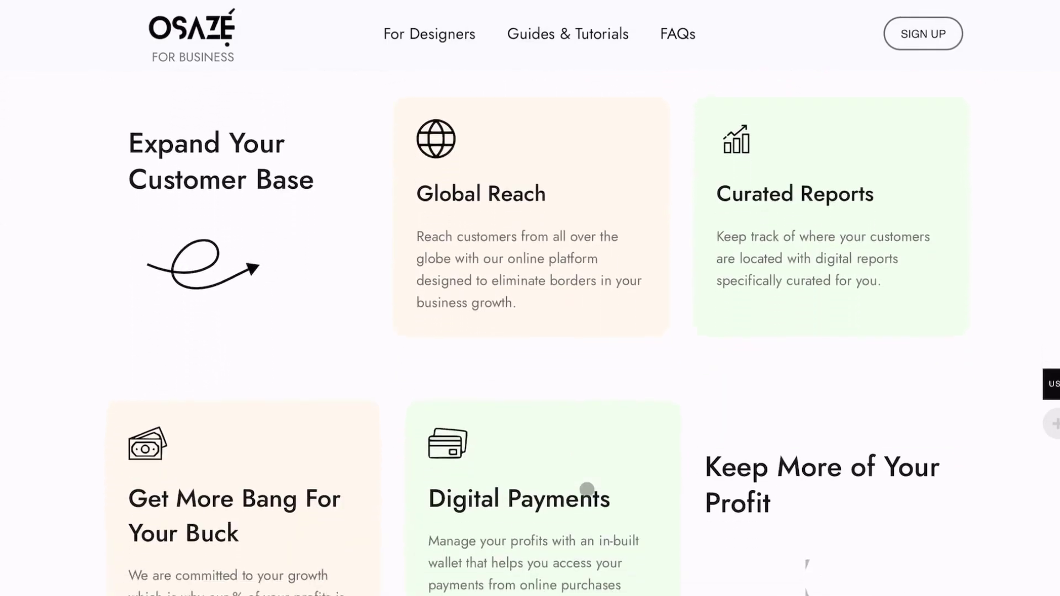
scroll(586, 494, down, 5)
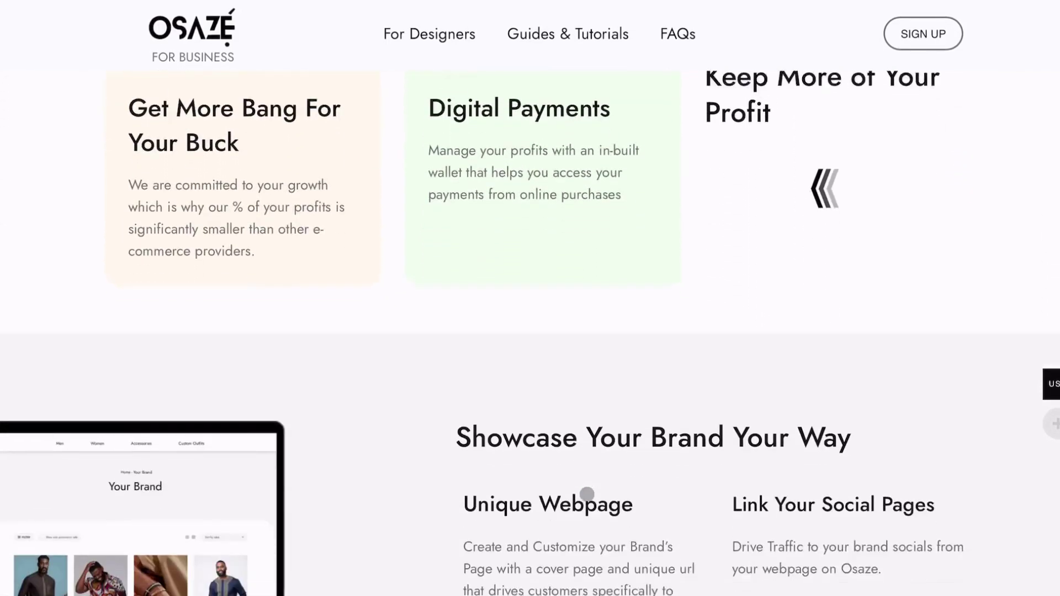
scroll(587, 494, down, 10)
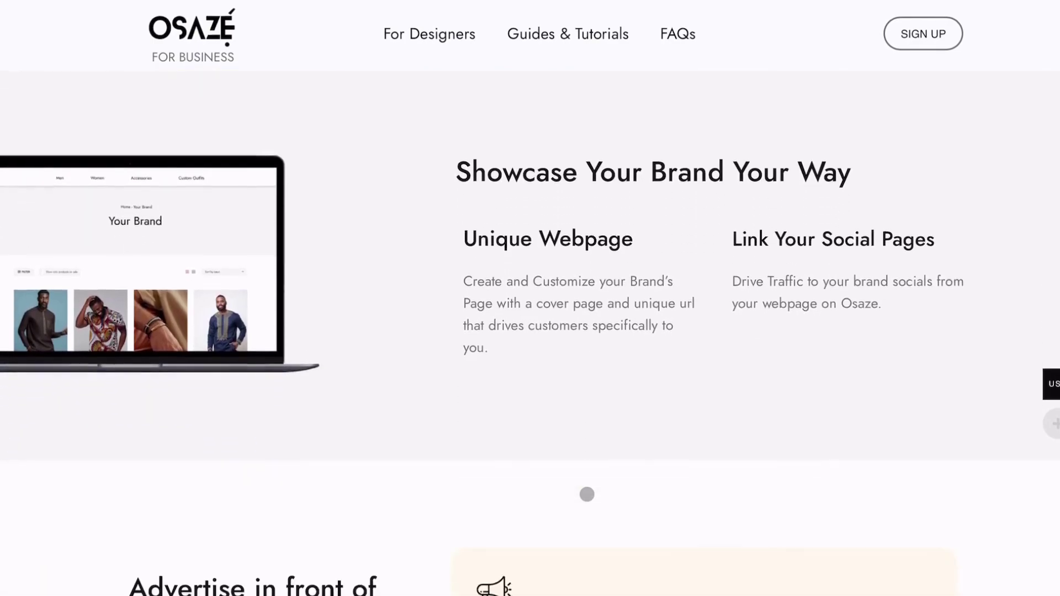
scroll(586, 490, down, 5)
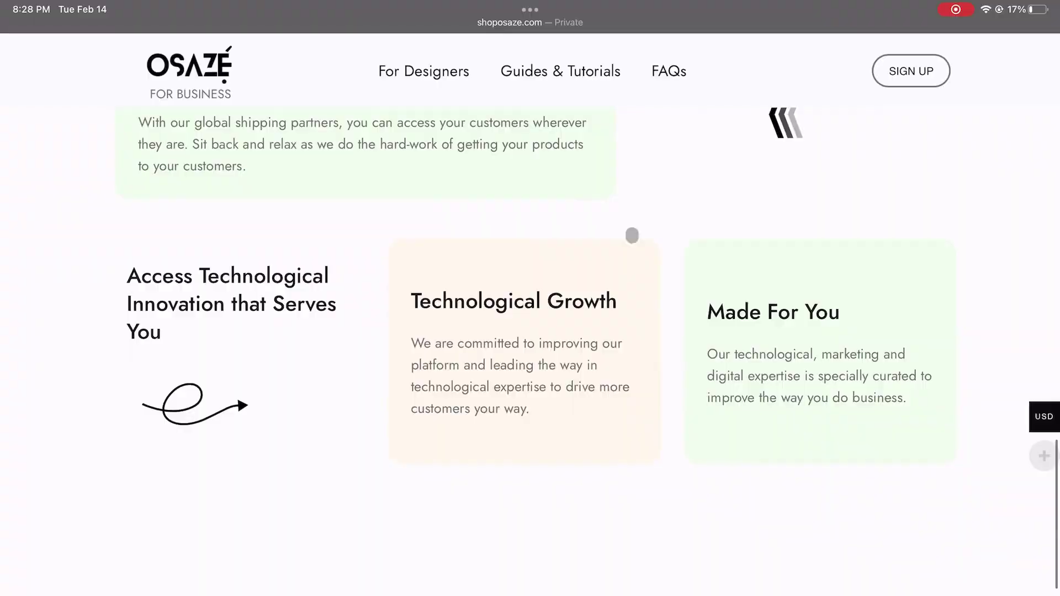
click(661, 76)
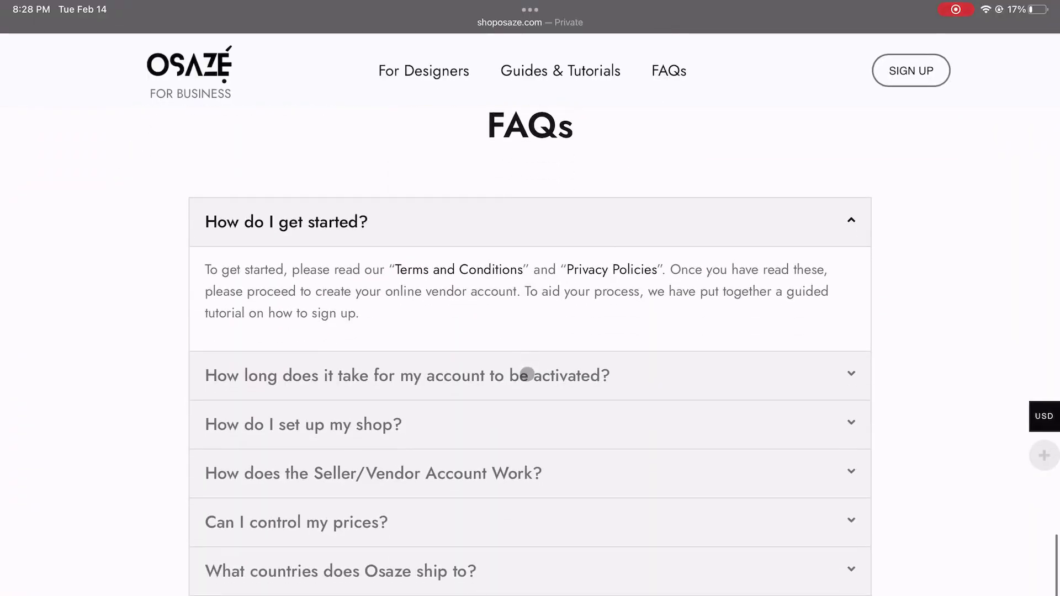
click(527, 375)
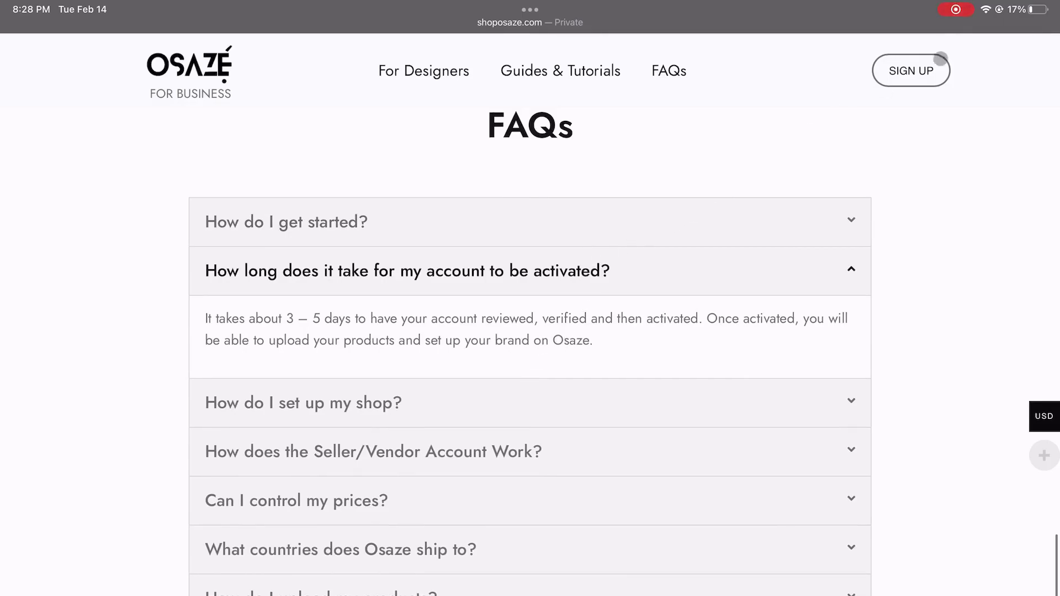
Open the SIGN UP page in a new My Account tab
scroll(944, 55, down, 3)
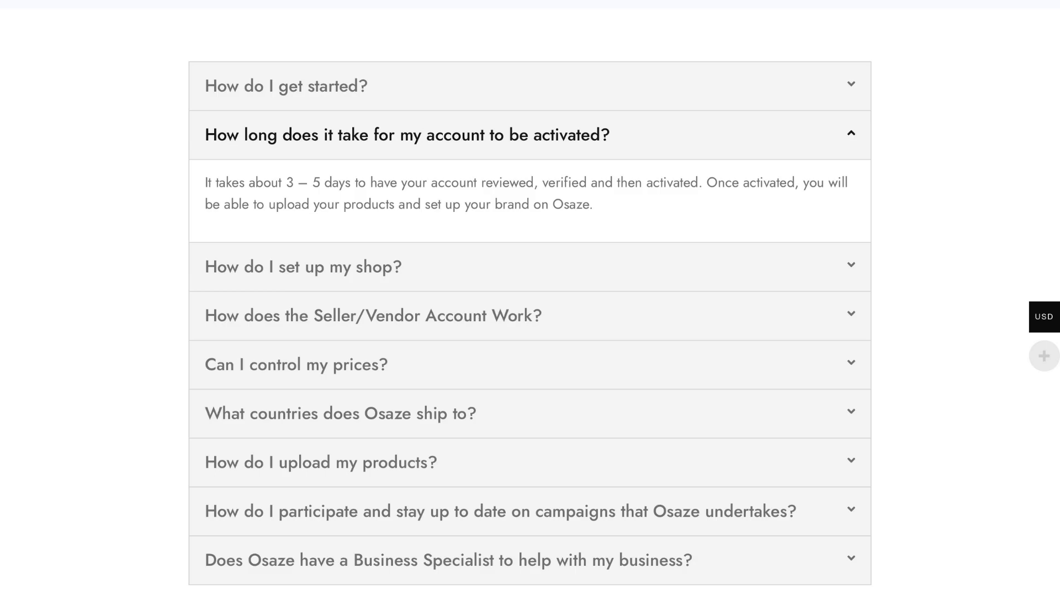
scroll(669, 177, up, 2)
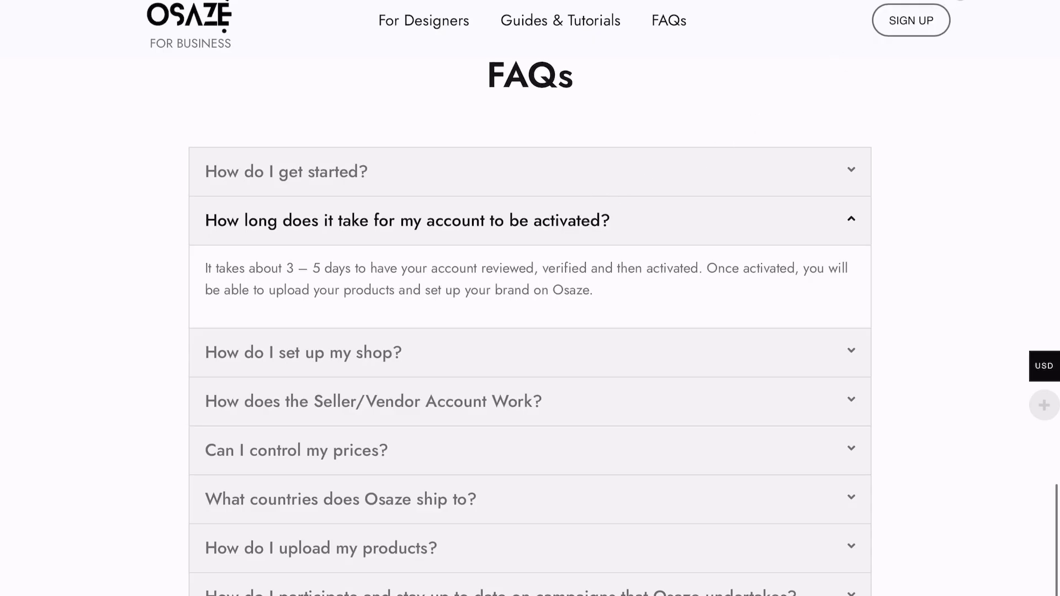
drag(920, 22, 920, 21)
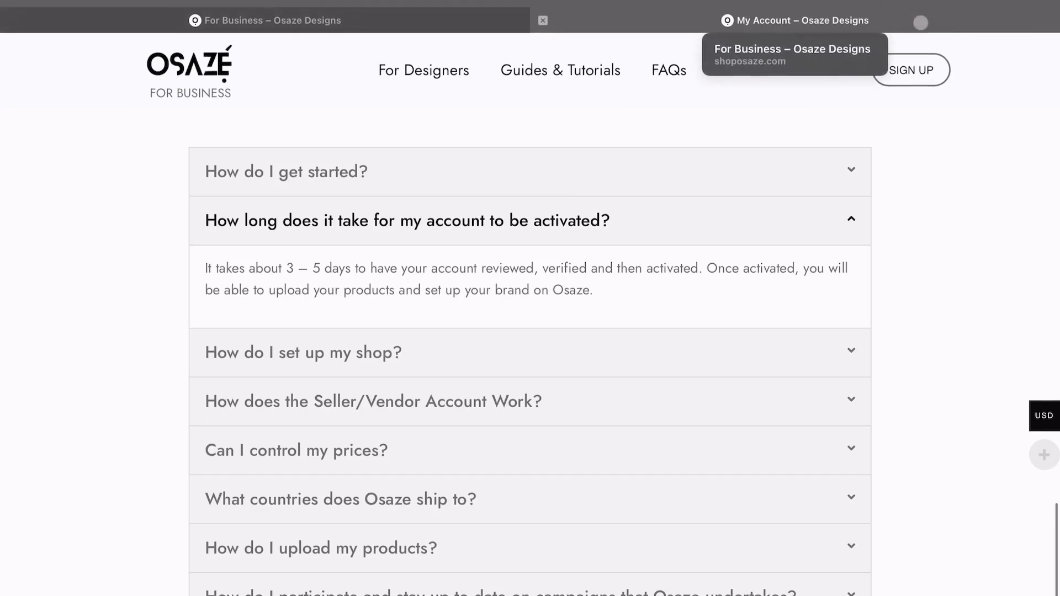
In the My Account tab, choose 'I am a vendor' and enter the account email and a password
click(920, 21)
scroll(645, 457, down, 1)
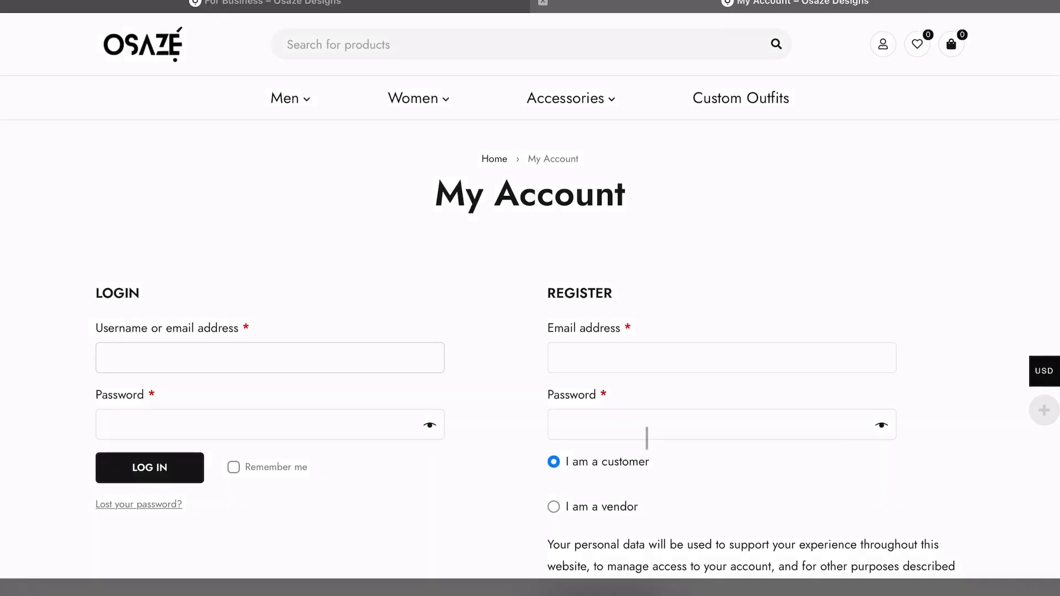
scroll(646, 473, down, 1)
click(555, 442)
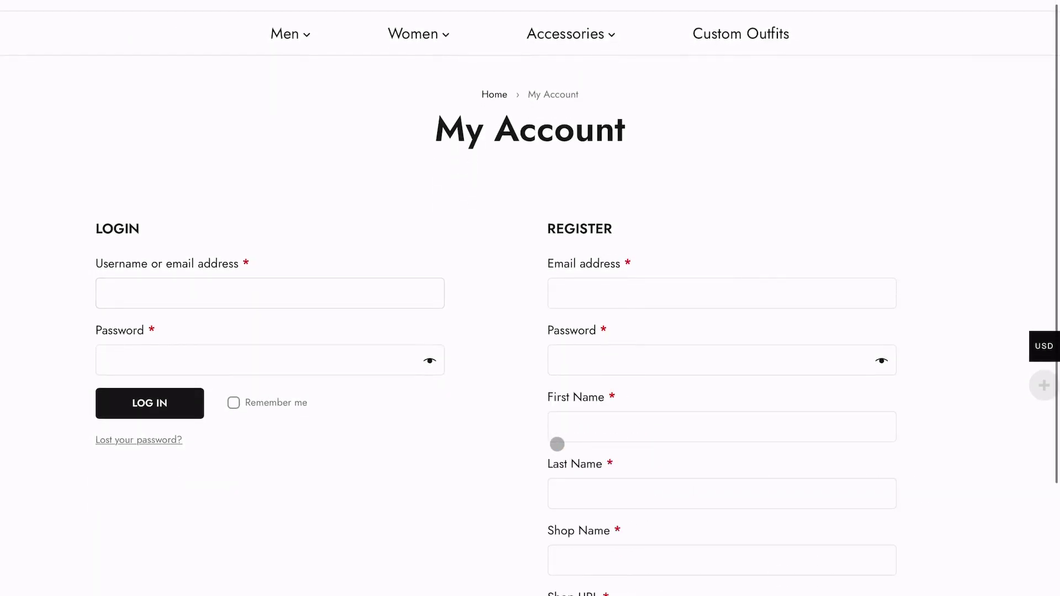
click(635, 292)
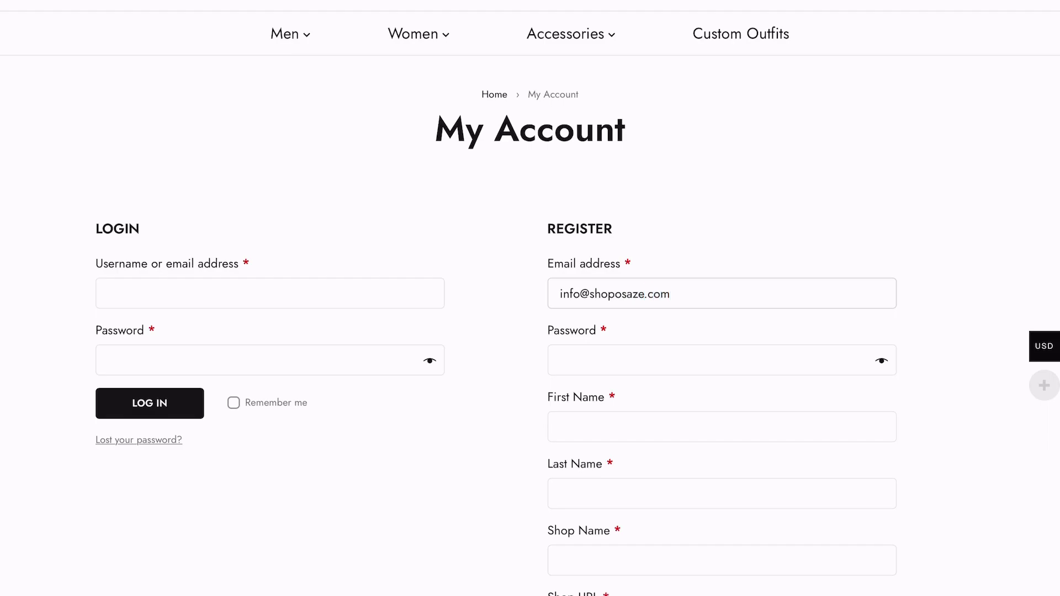
key(Tab)
text(••••••••••)
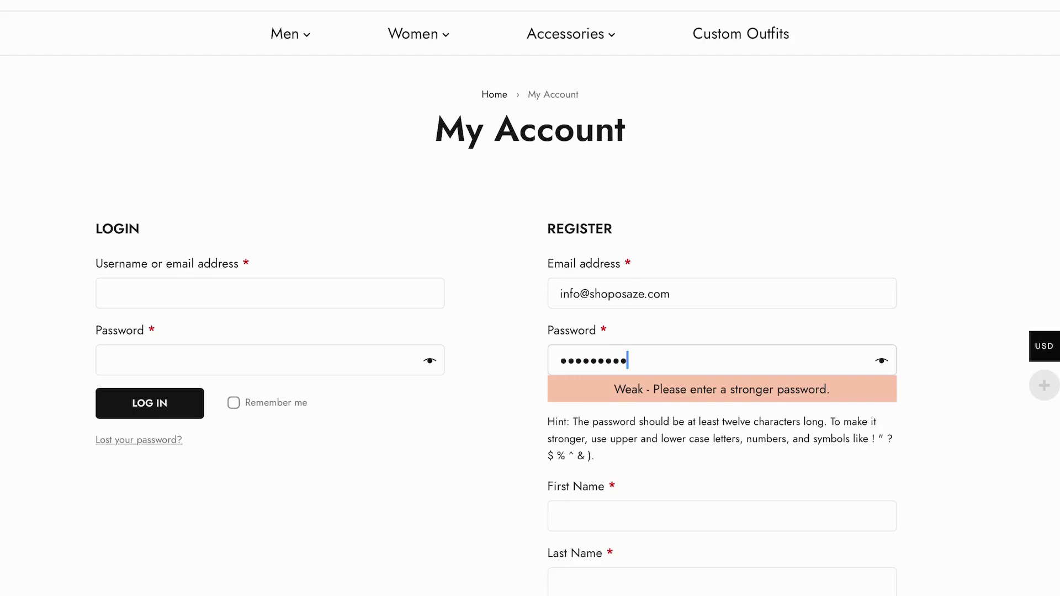
text(•••••)
Enter the vendor's first and last name, and type shop name 'OsazeBrand' with the cursor before 'Brand'
click(613, 457)
text(Osaze)
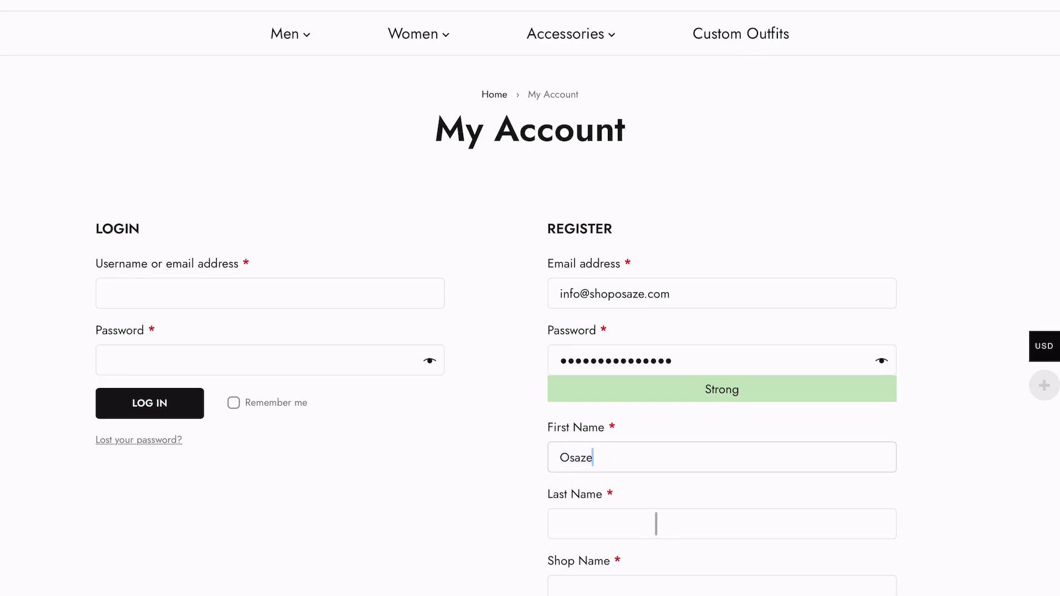
click(559, 521)
text(H)
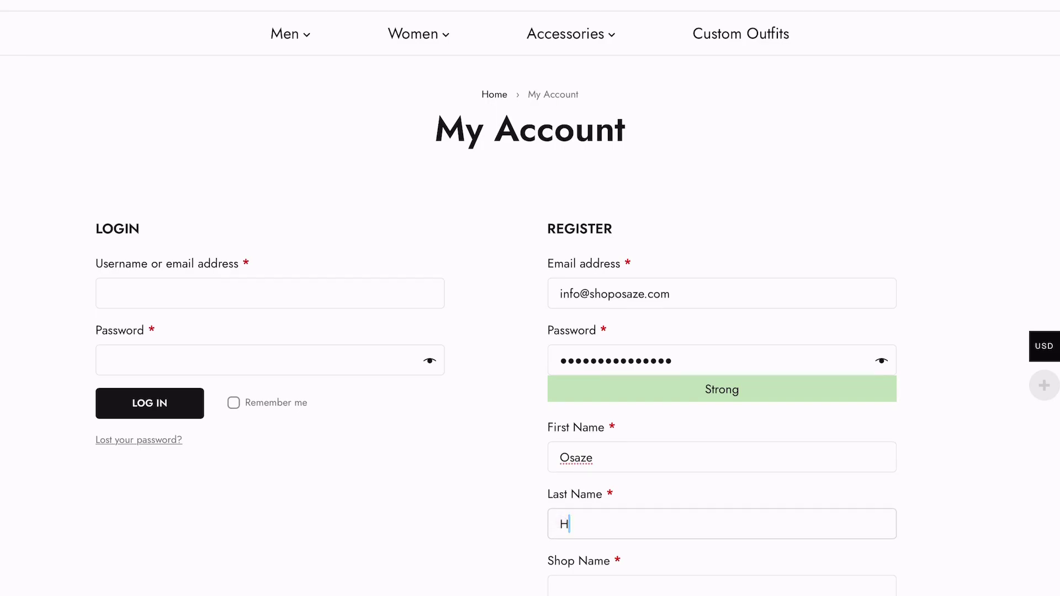
text(ub)
click(562, 586)
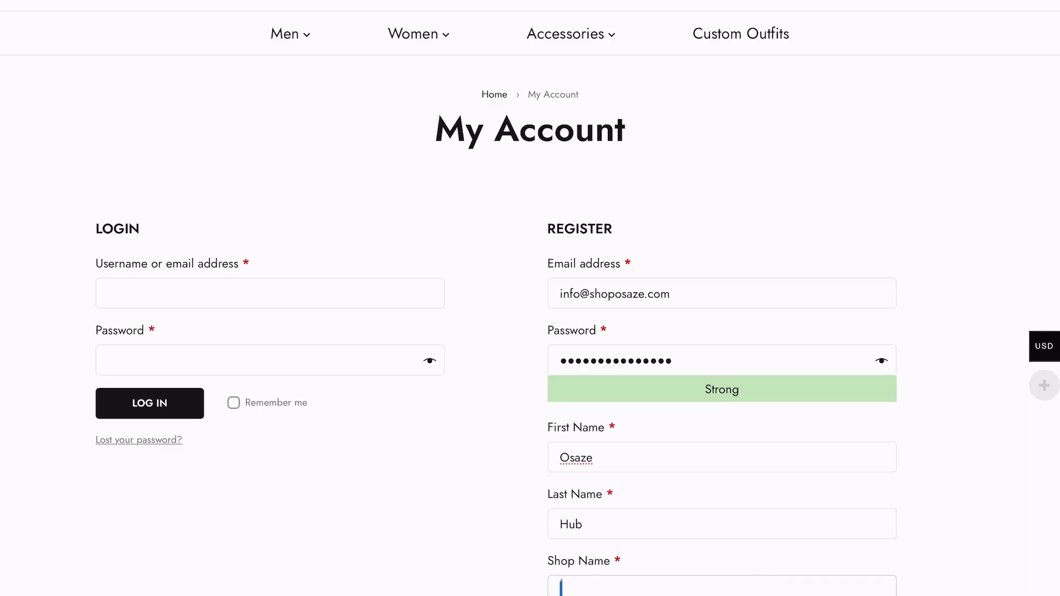
text(OsazeBrand)
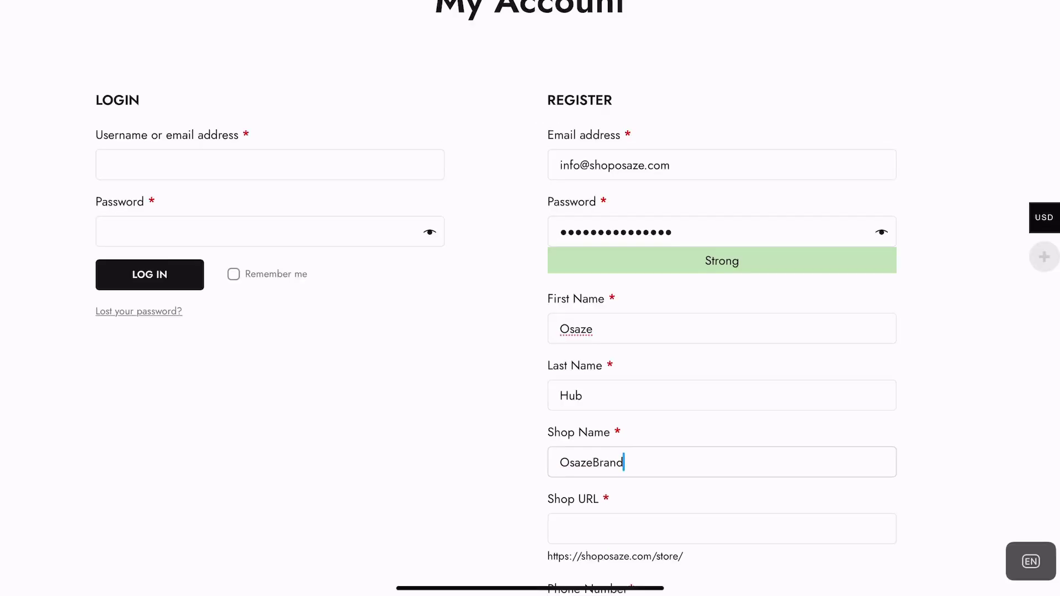
key(Left)
key(Left)
key(Left)
key(Left)
Try shop URL 'osaze-brandstore', revert to 'osaze-brand', and enter the vendor's phone number
click(680, 523)
scroll(723, 493, down, 2)
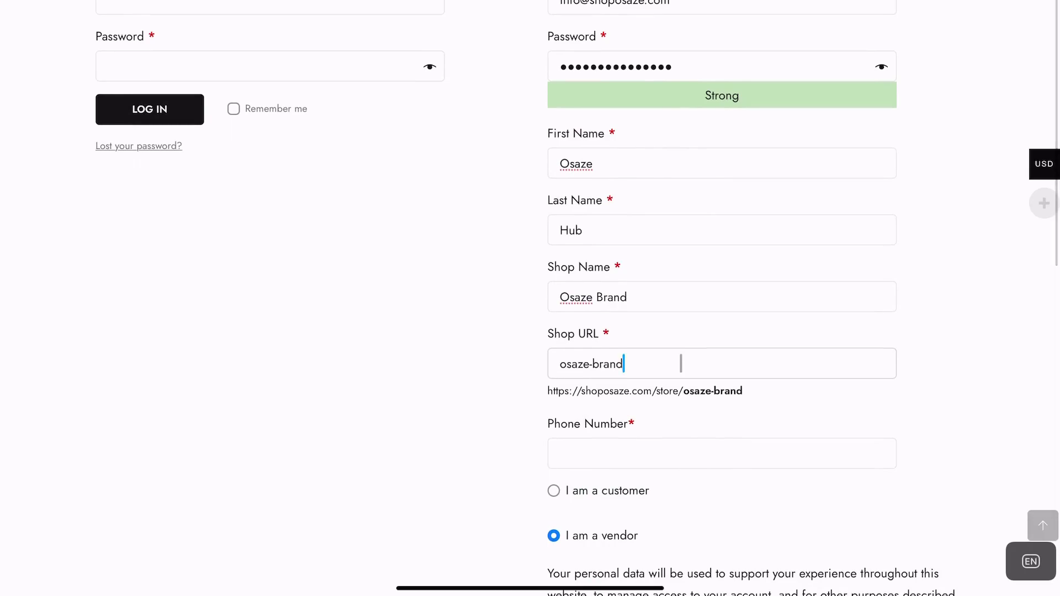
text(store)
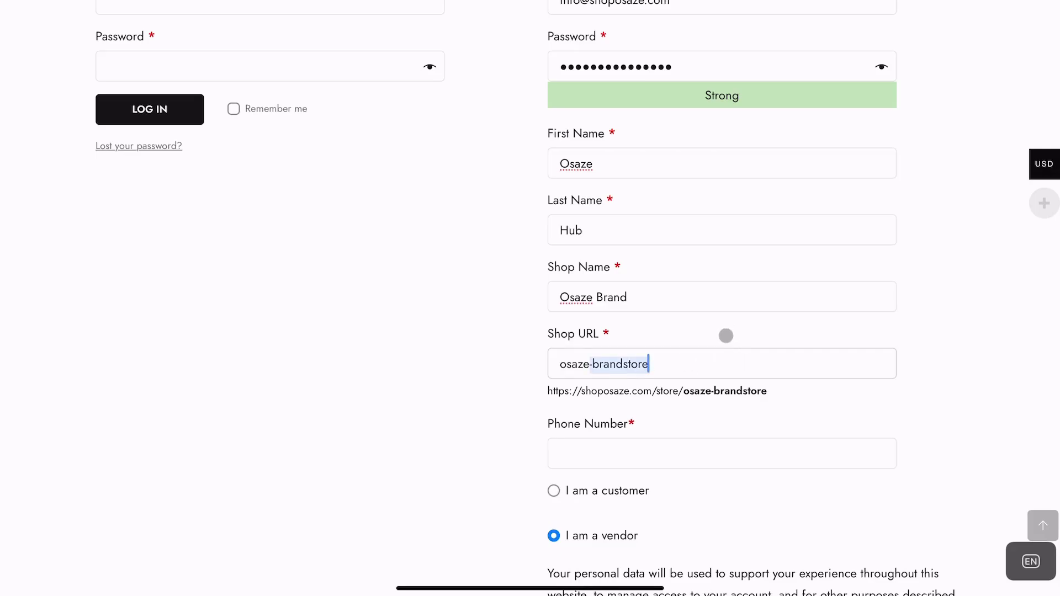
click(664, 452)
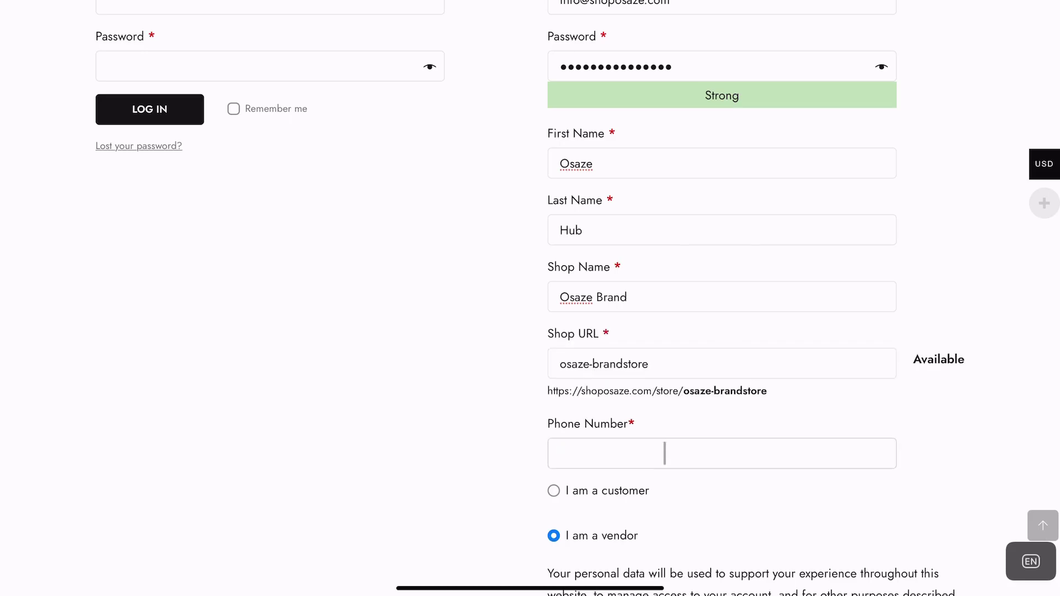
click(679, 361)
key(BackSpace)
key(BackSpace)
key(BackSpace)
key(BackSpace)
key(BackSpace)
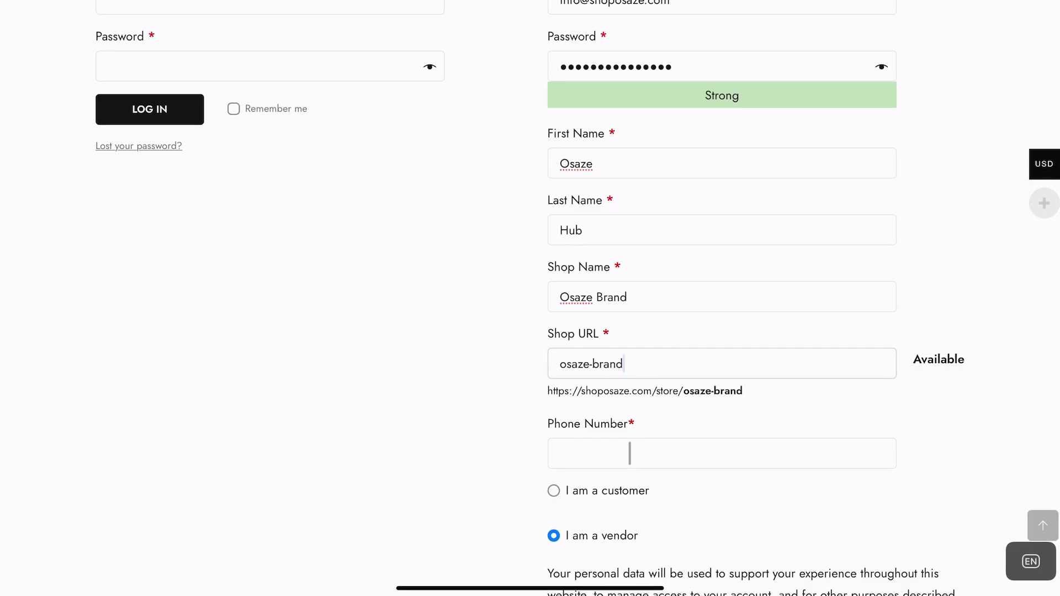
click(629, 453)
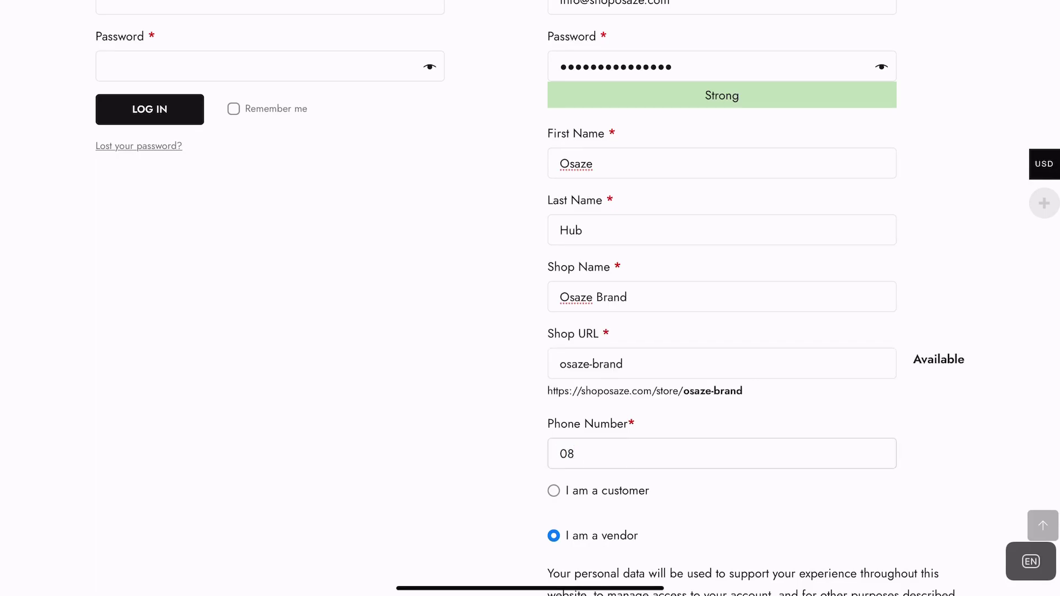
scroll(678, 516, down, 5)
scroll(679, 516, down, 4)
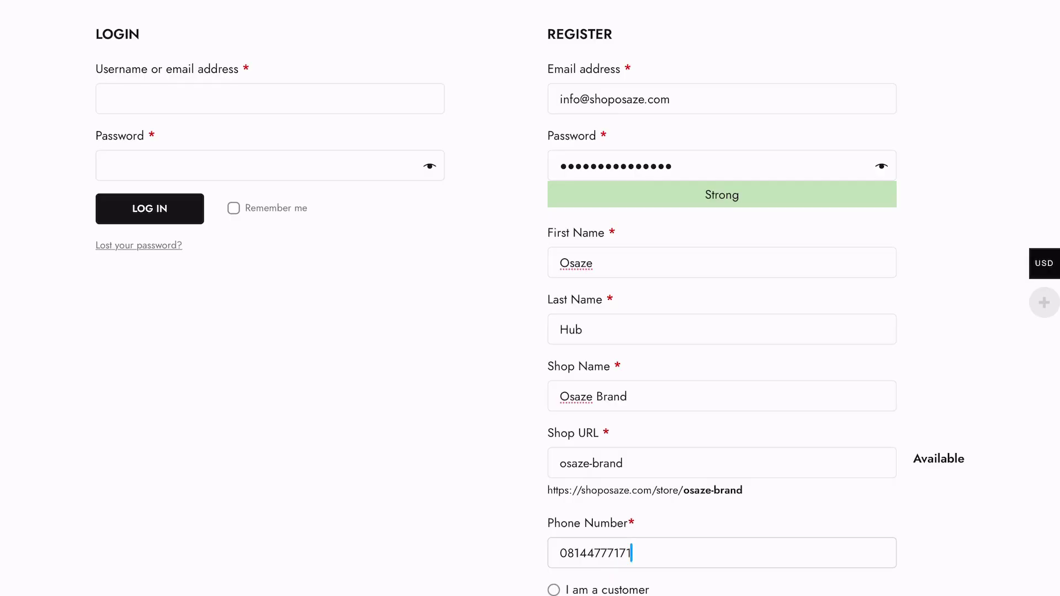
scroll(721, 298, down, 5)
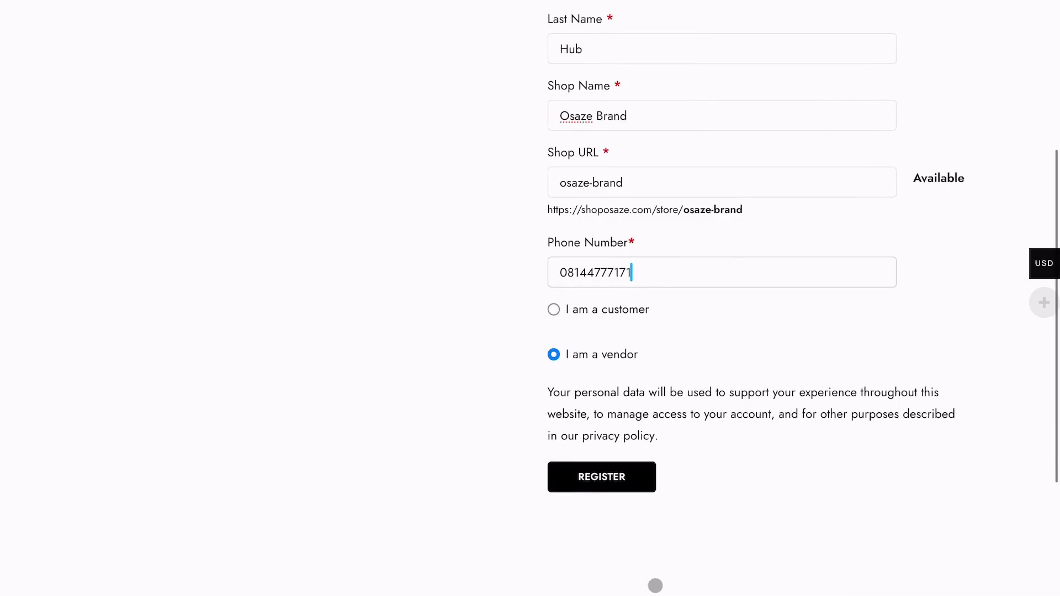
scroll(652, 578, down, 7)
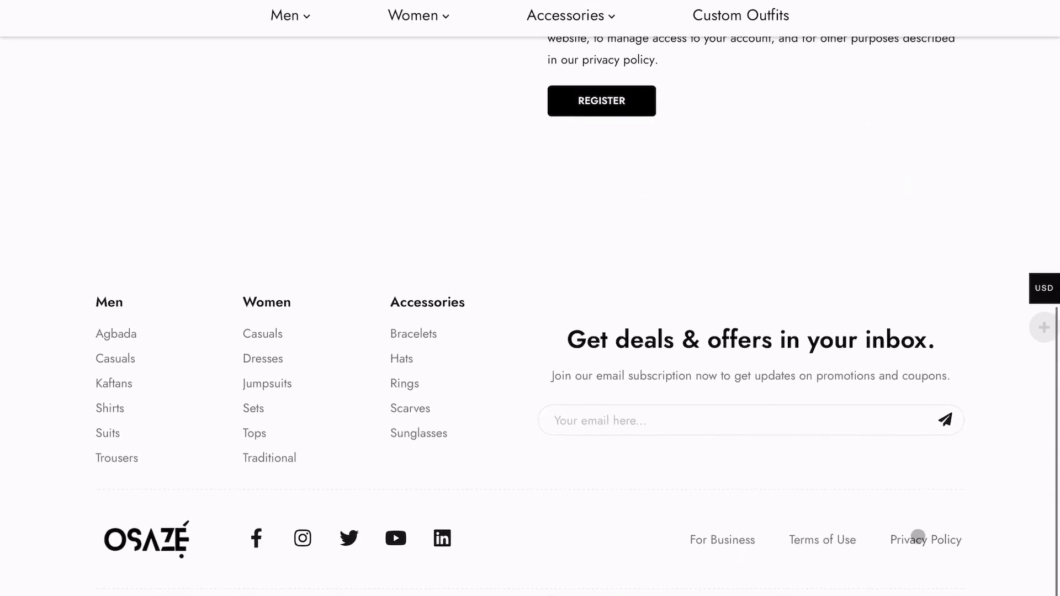
Open the Privacy Policy from the footer and scroll to its final section on user information
click(917, 538)
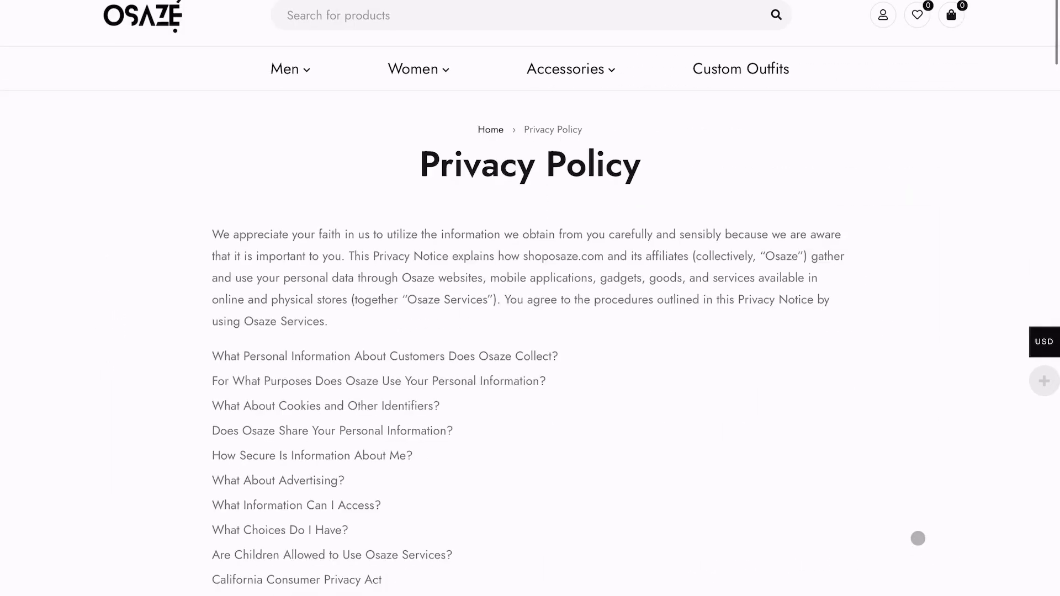
scroll(870, 576, down, 5)
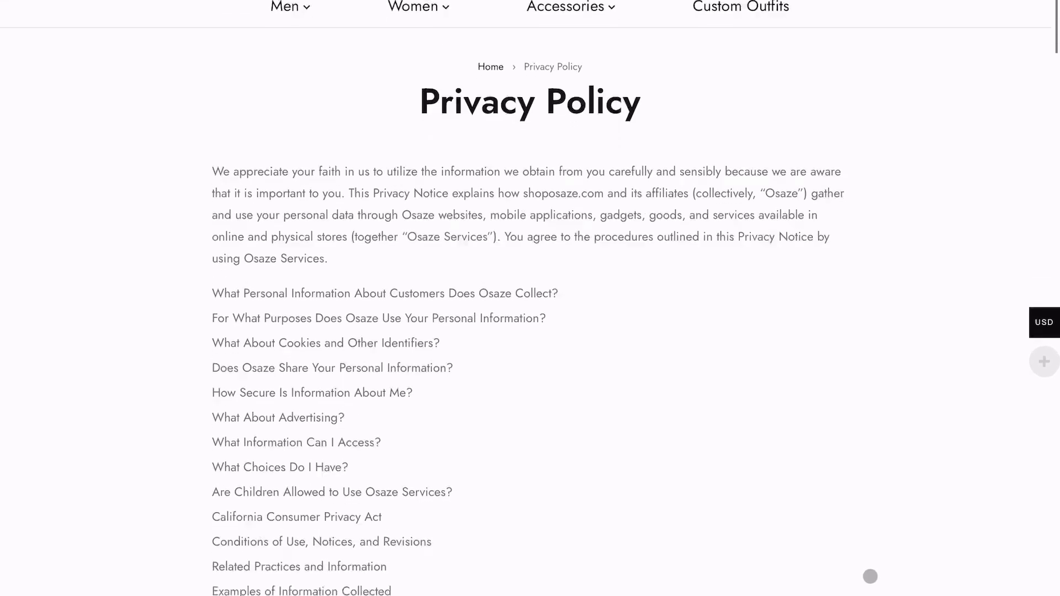
scroll(869, 576, down, 7)
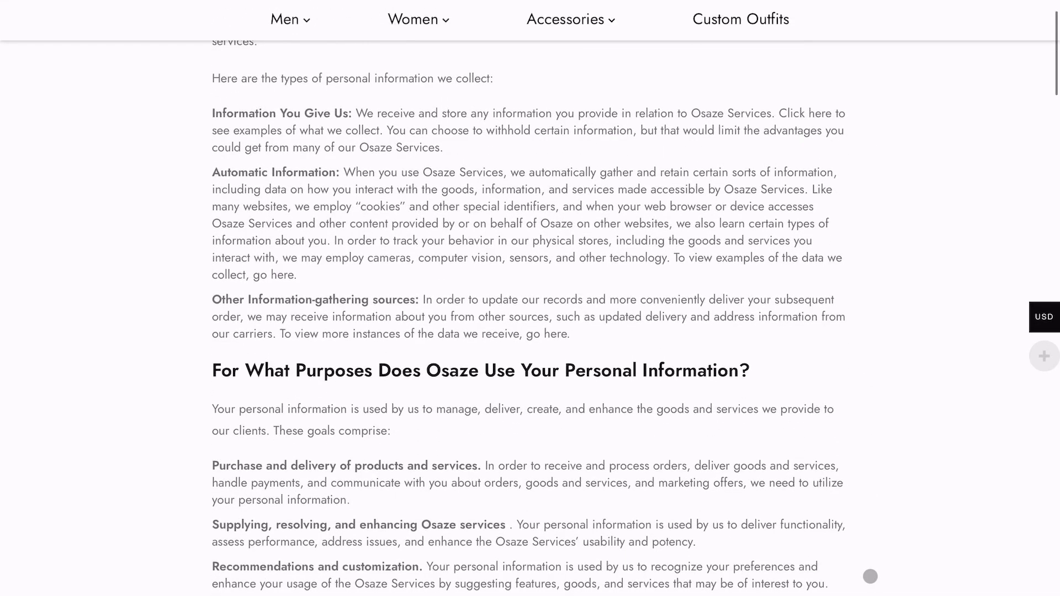
scroll(870, 576, down, 20)
scroll(870, 514, down, 20)
scroll(870, 512, down, 20)
scroll(870, 513, down, 5)
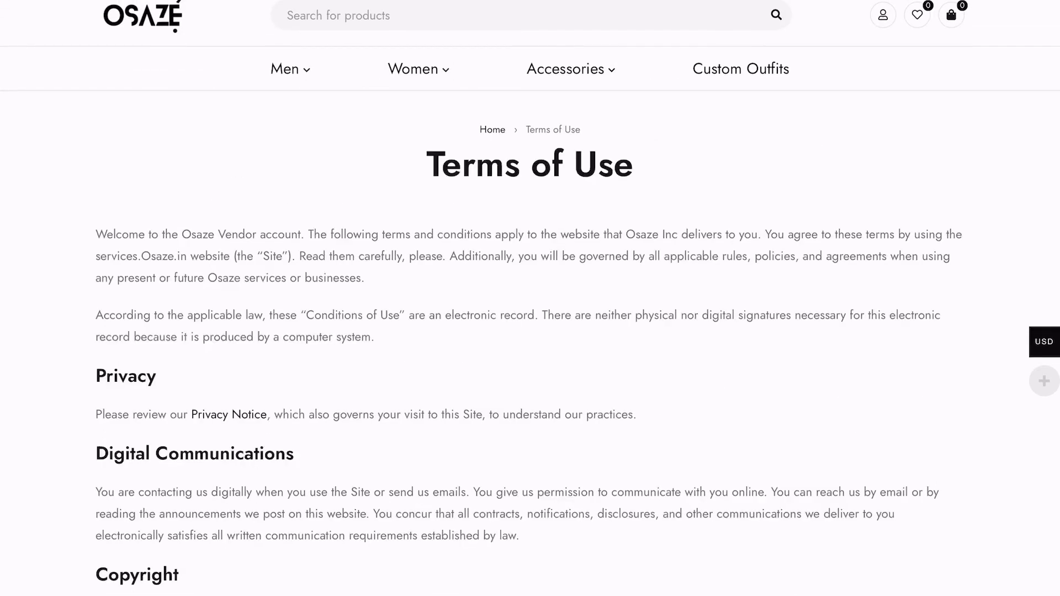
Read the Terms of Use down to its severability section, then return to the filled registration form
scroll(530, 298, down, 3)
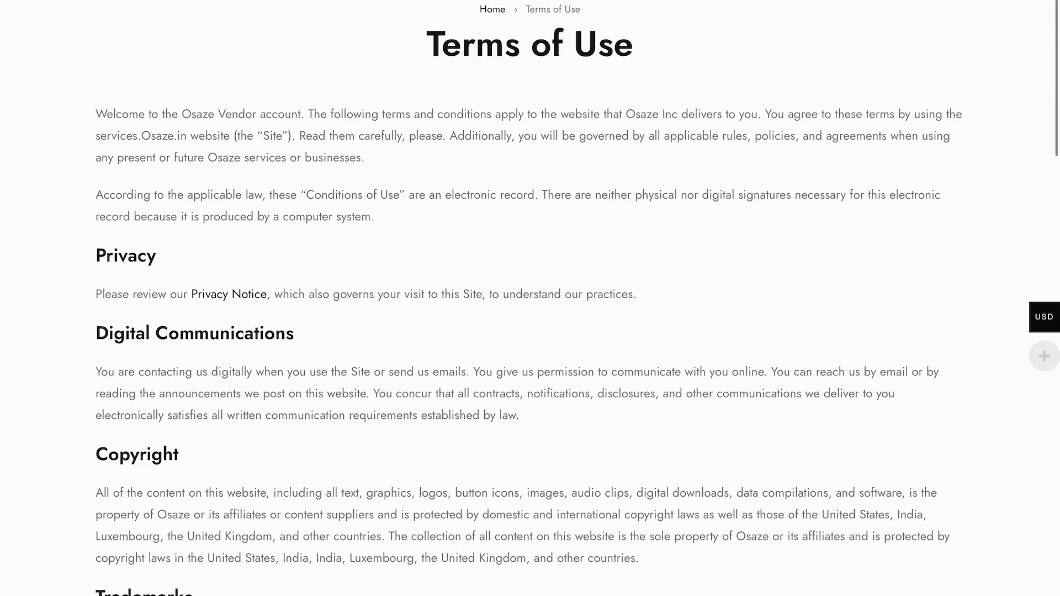
scroll(530, 298, down, 10)
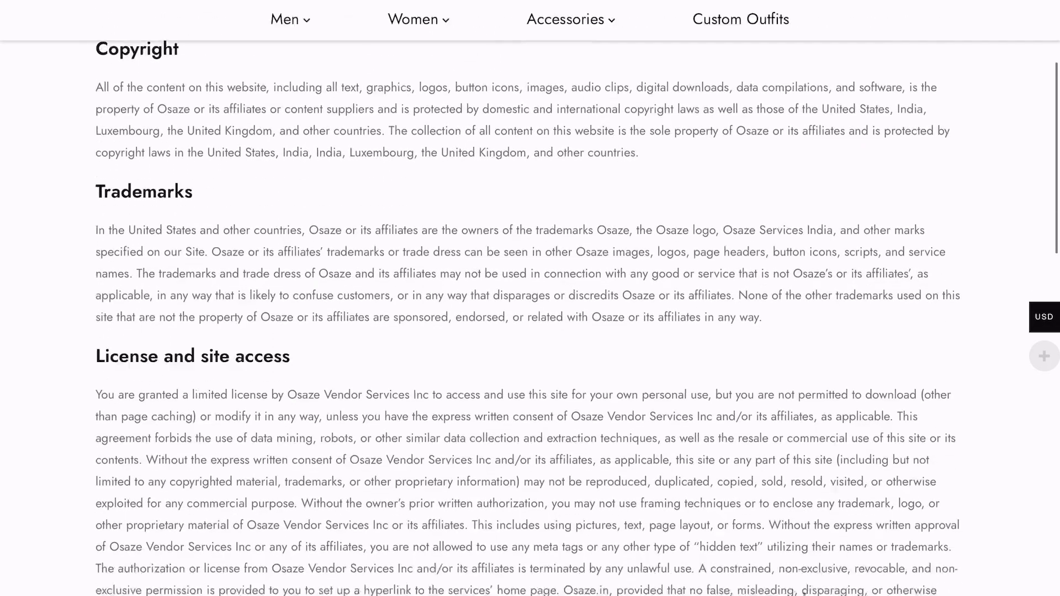
scroll(530, 298, down, 14)
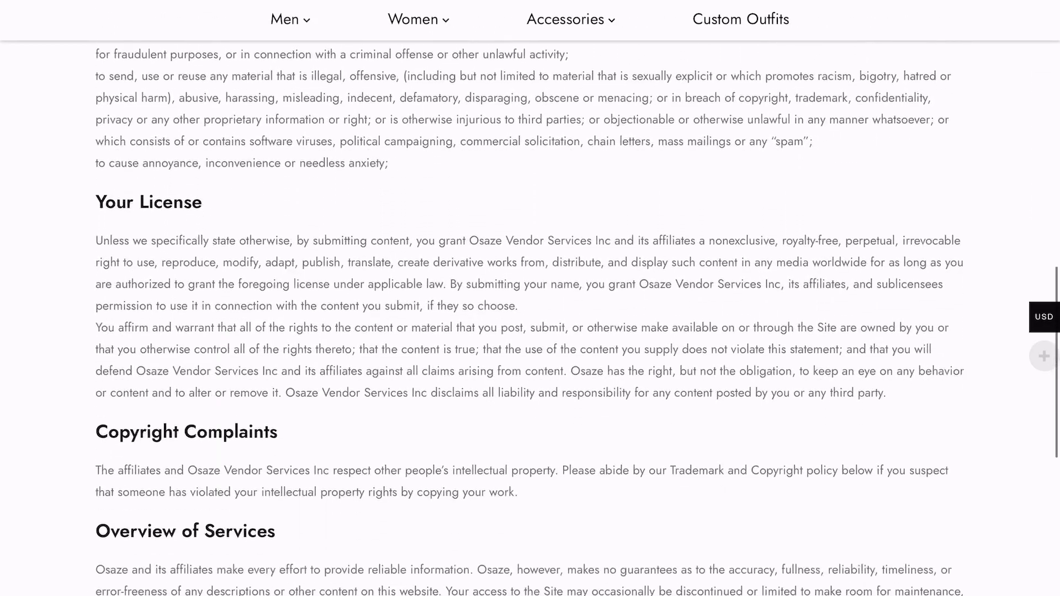
scroll(804, 594, down, 10)
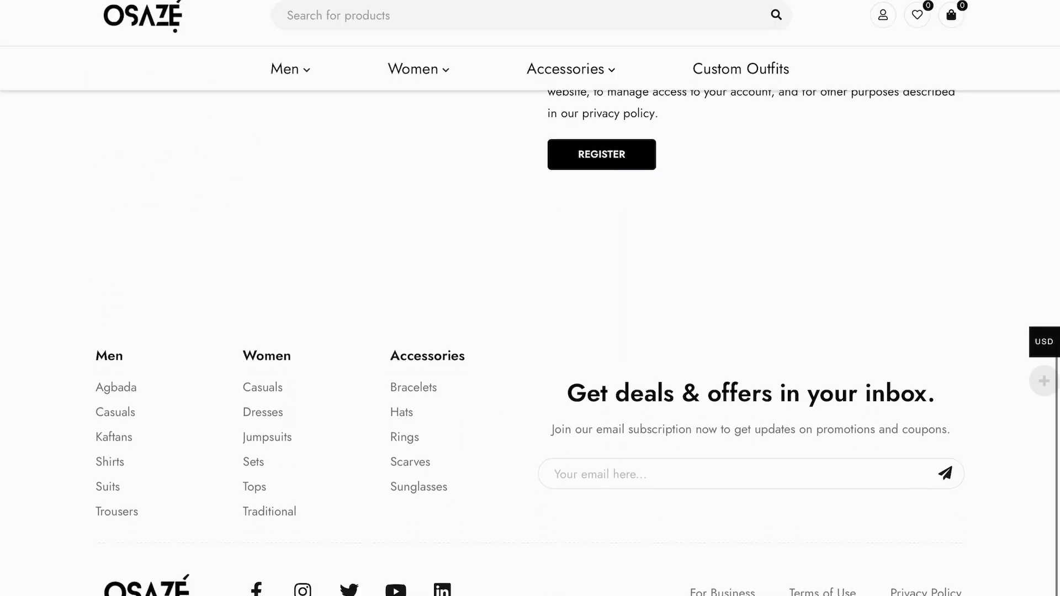
scroll(412, 205, up, 5)
scroll(411, 204, up, 1)
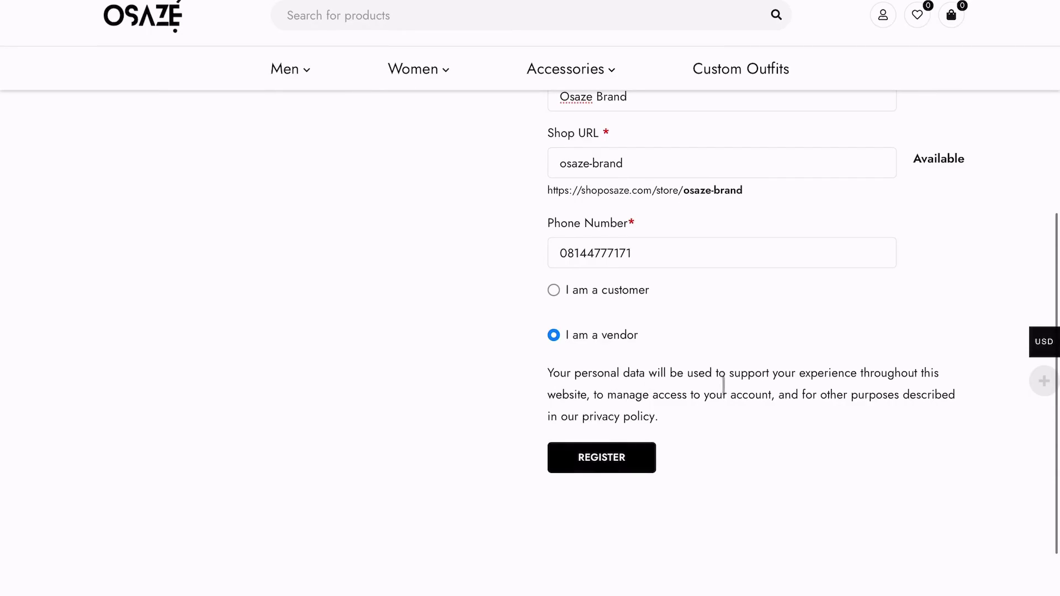
click(648, 418)
scroll(616, 454, down, 5)
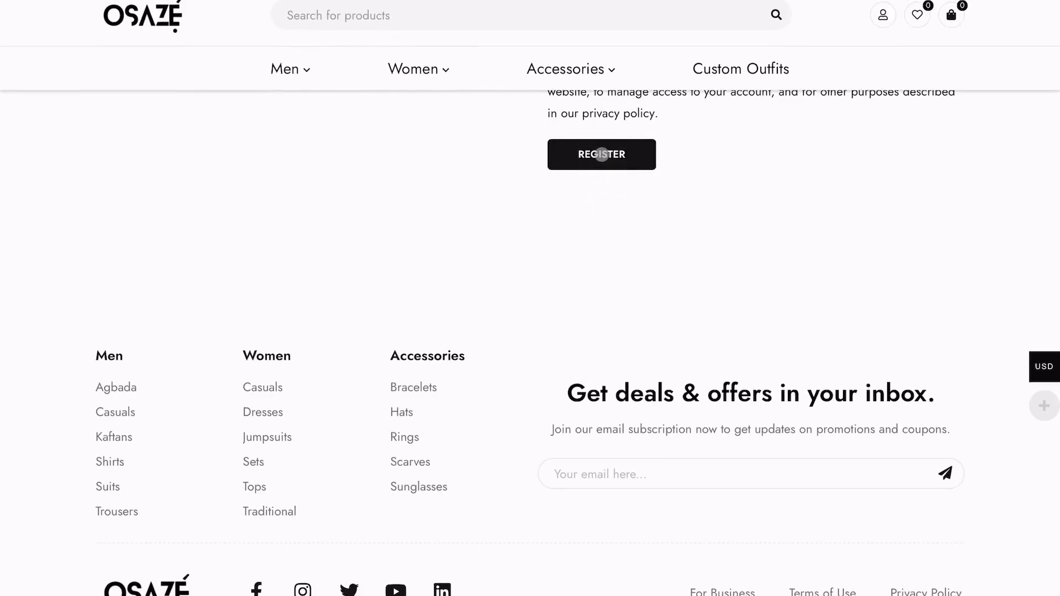
Submit the filled vendor form with the REGISTER button
click(601, 154)
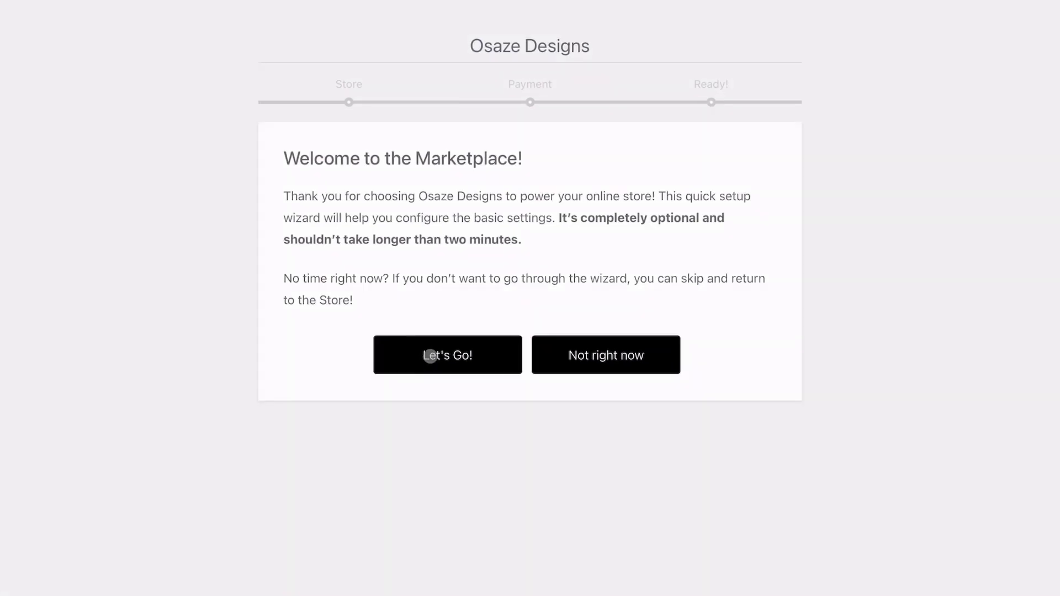
Start the store setup wizard and enter the store's street address and city
click(430, 356)
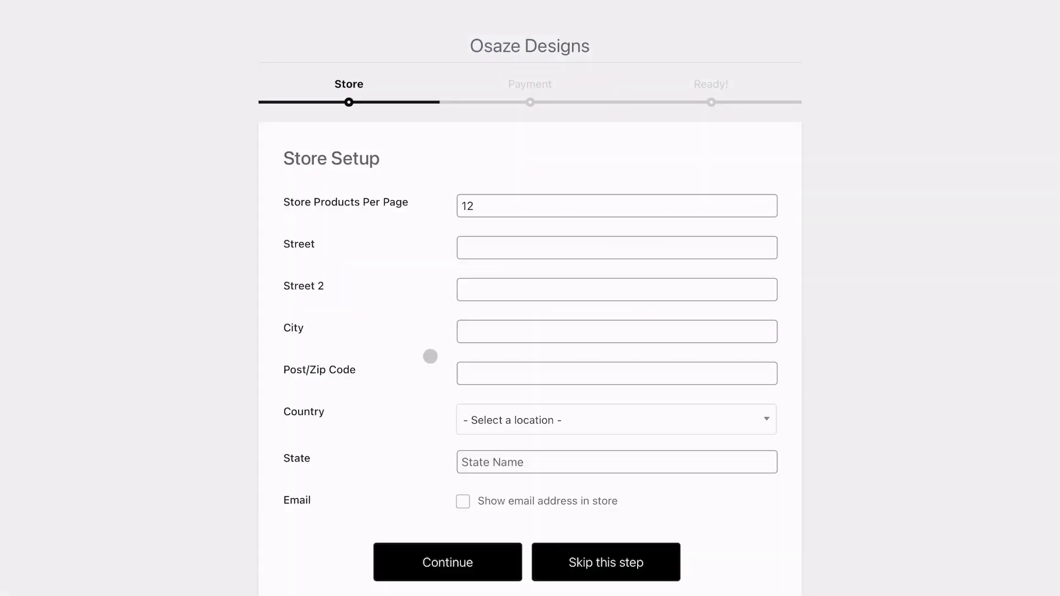
click(506, 247)
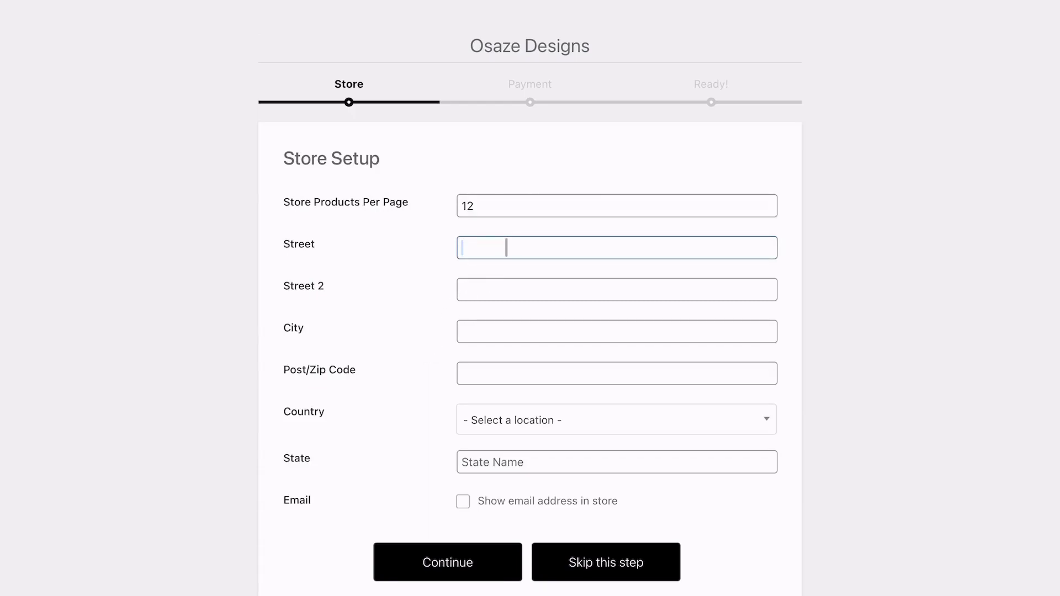
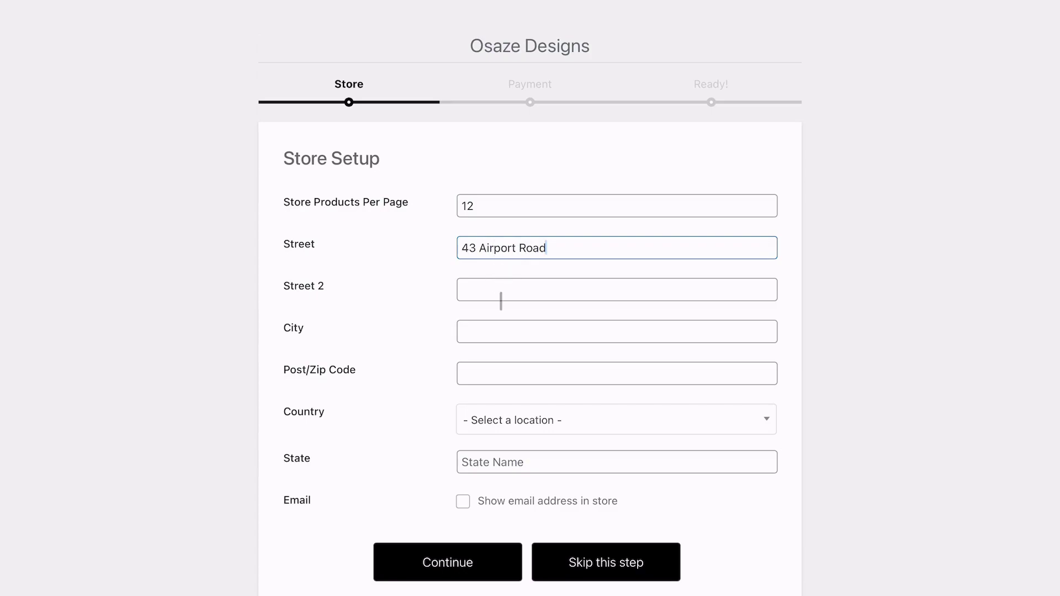
click(514, 330)
text(Ikeja)
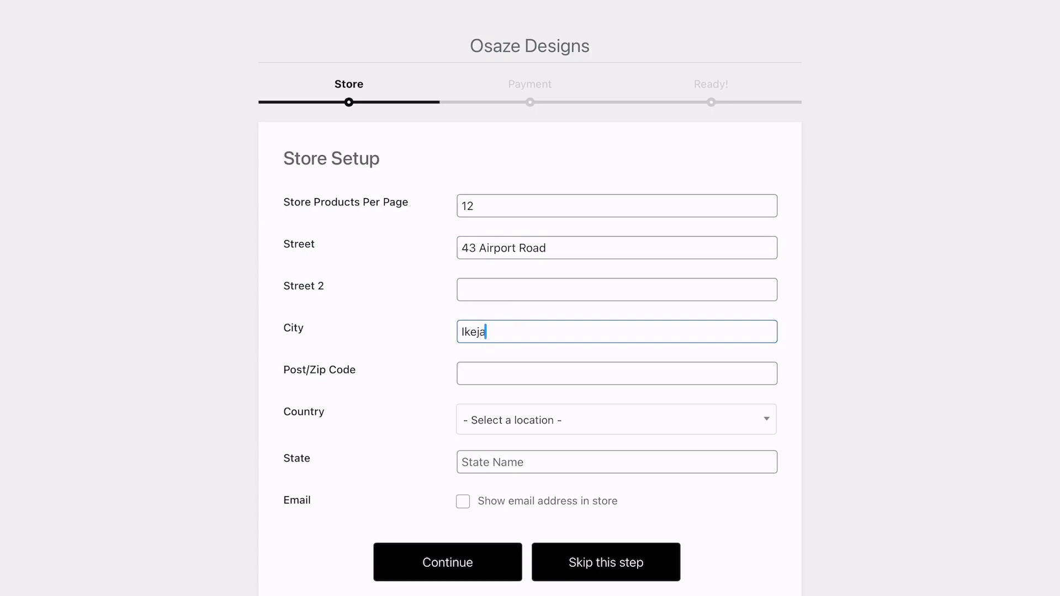
key(Tab)
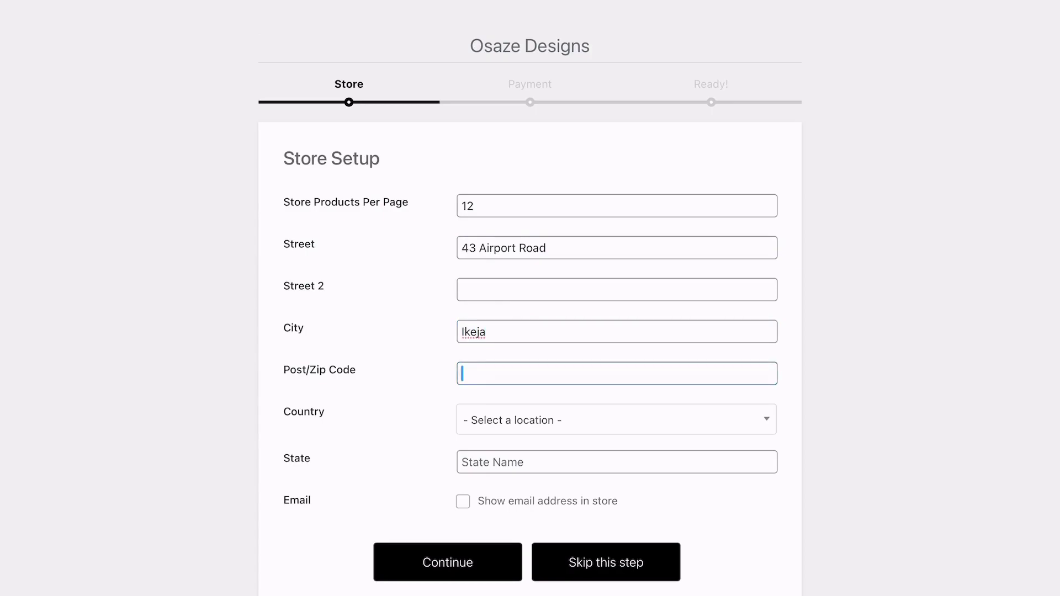
text(L)
key(BackSpace)
Choose Nigeria as country and Lagos as state, leaving the store email hidden
click(547, 420)
scroll(524, 532, down, 10)
scroll(524, 532, down, 20)
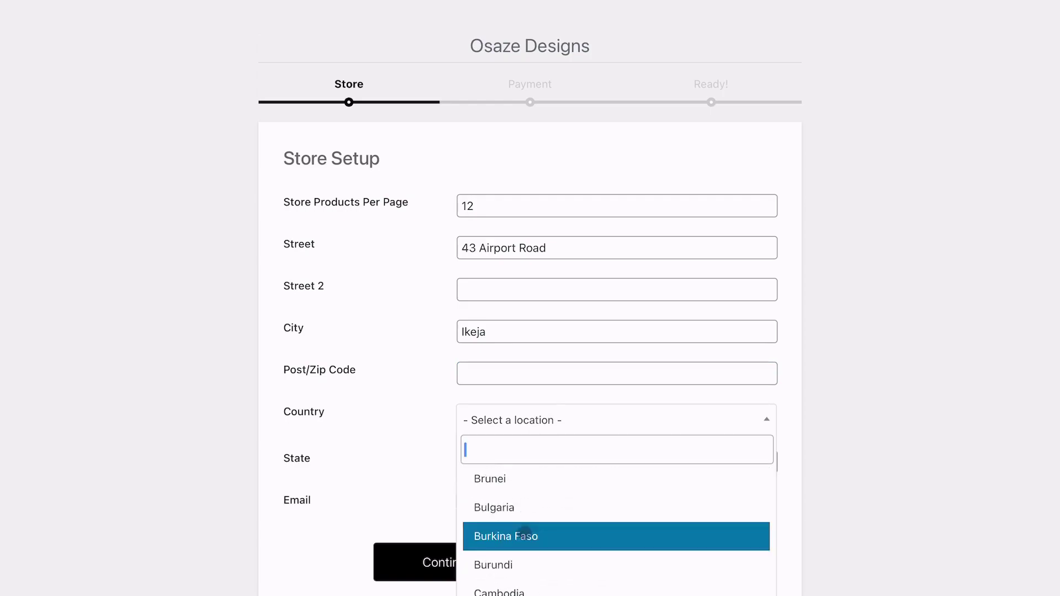
scroll(524, 532, down, 20)
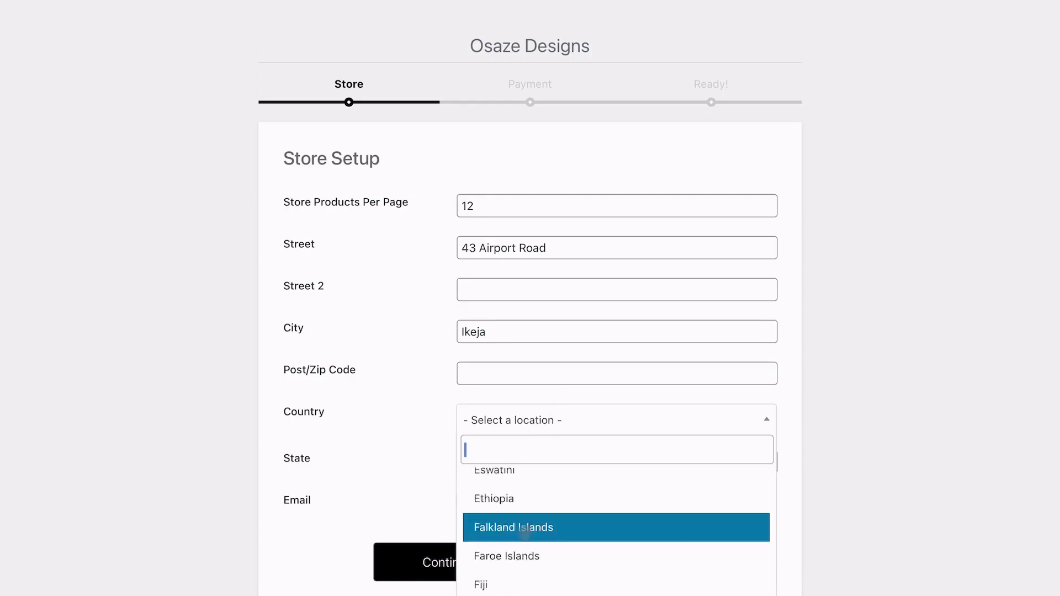
text(ni)
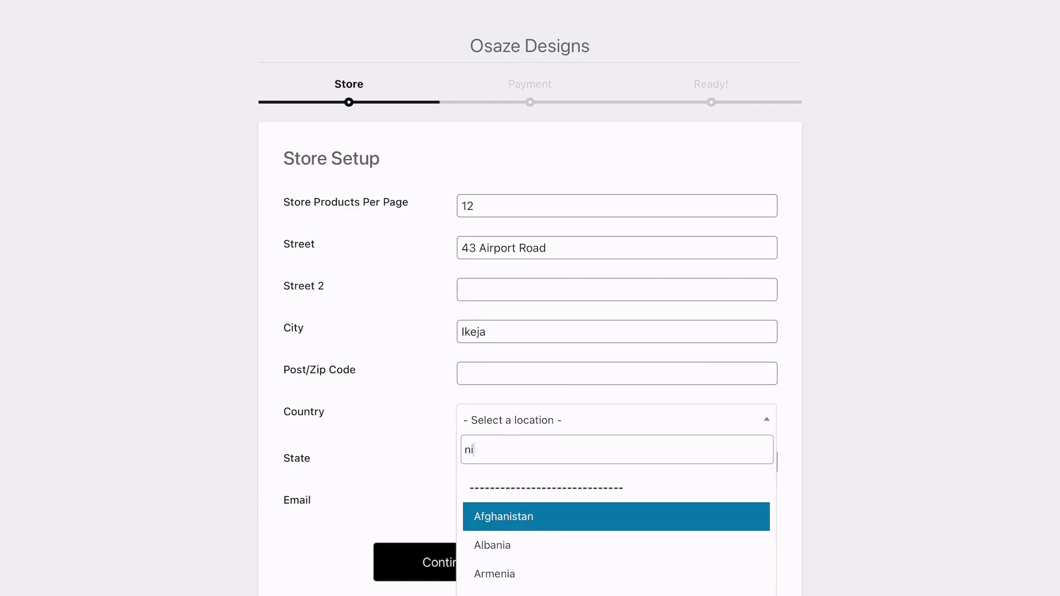
text(g)
click(540, 544)
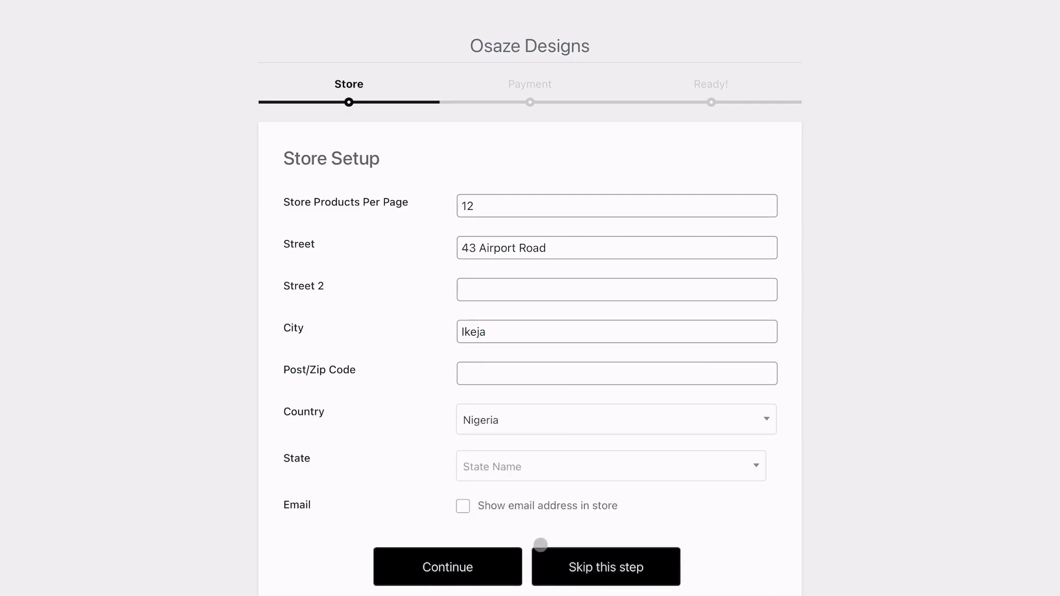
click(518, 465)
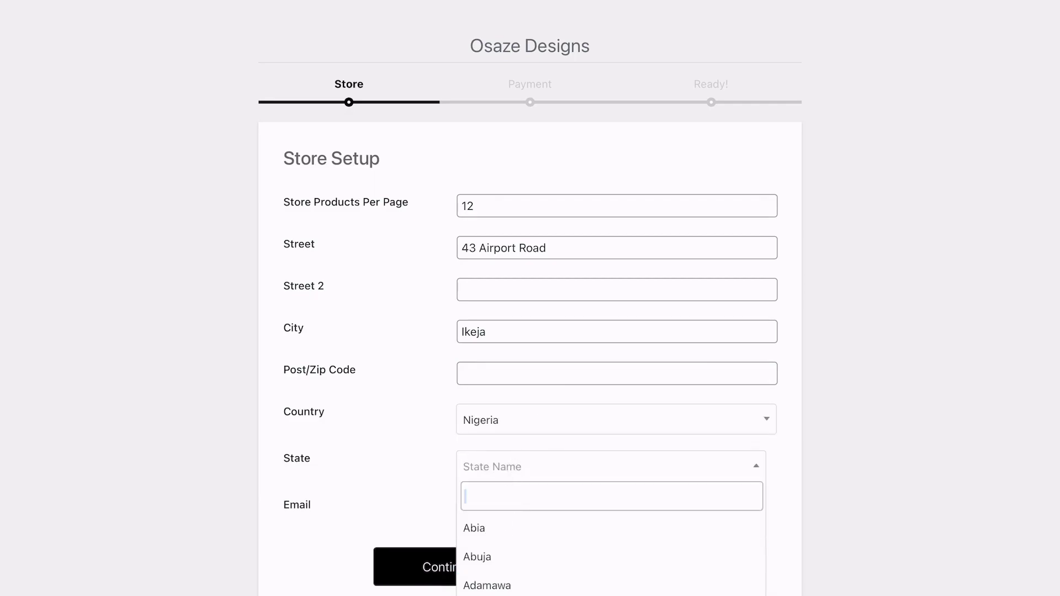
text(lag)
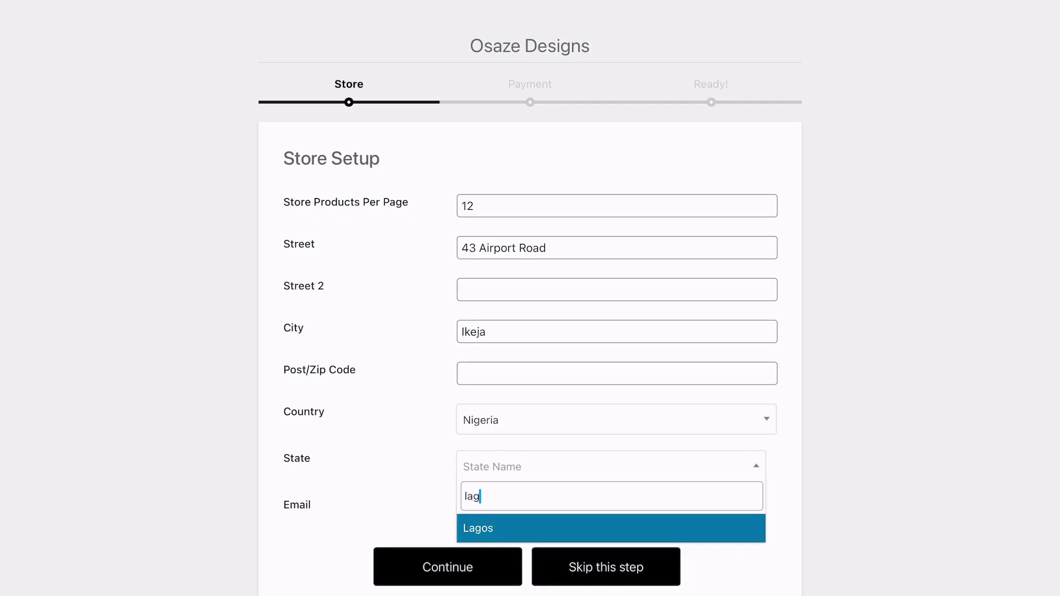
click(500, 529)
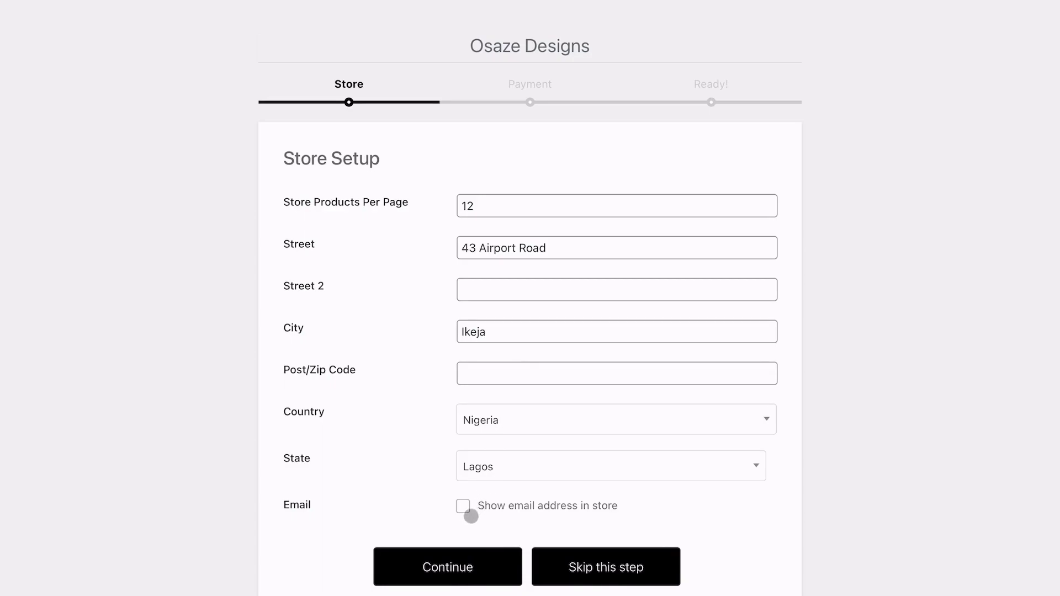
click(463, 506)
click(463, 506)
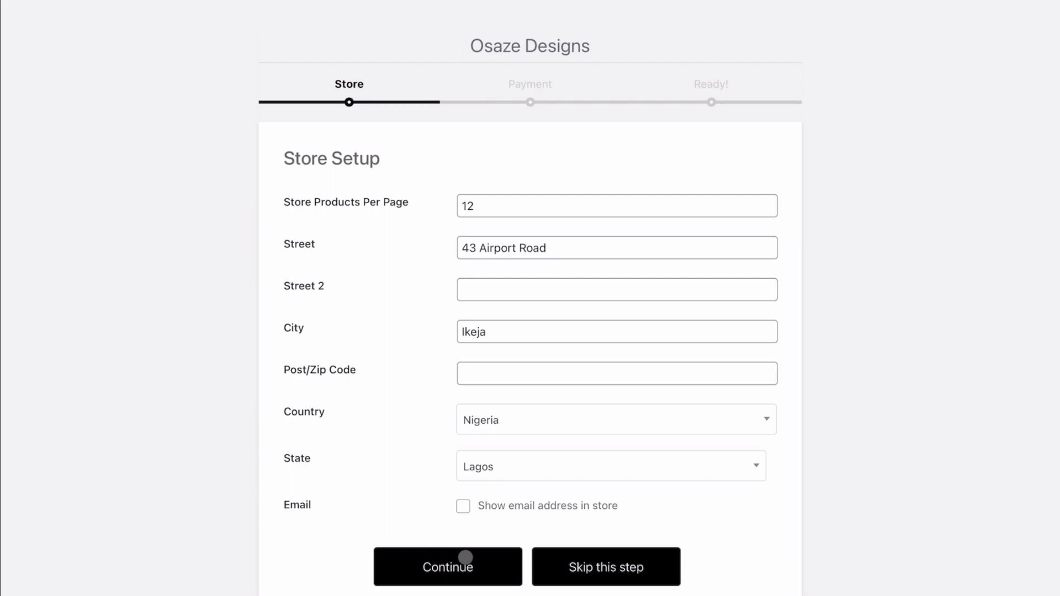
On payment setup, enter account holder 'Osaze Brand', Business account type and the account number
click(465, 557)
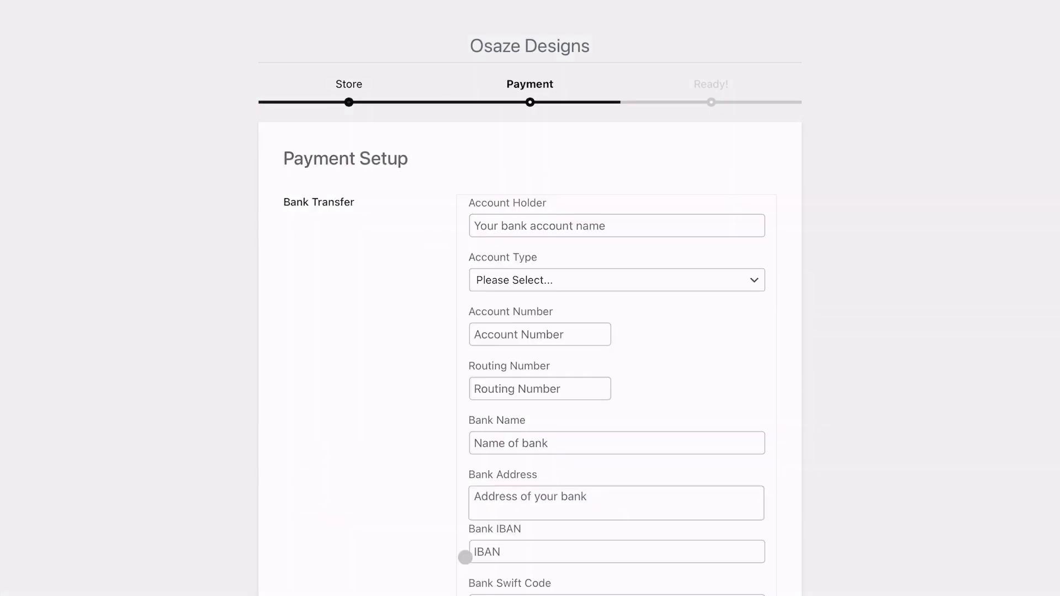
click(542, 225)
text(Osaz)
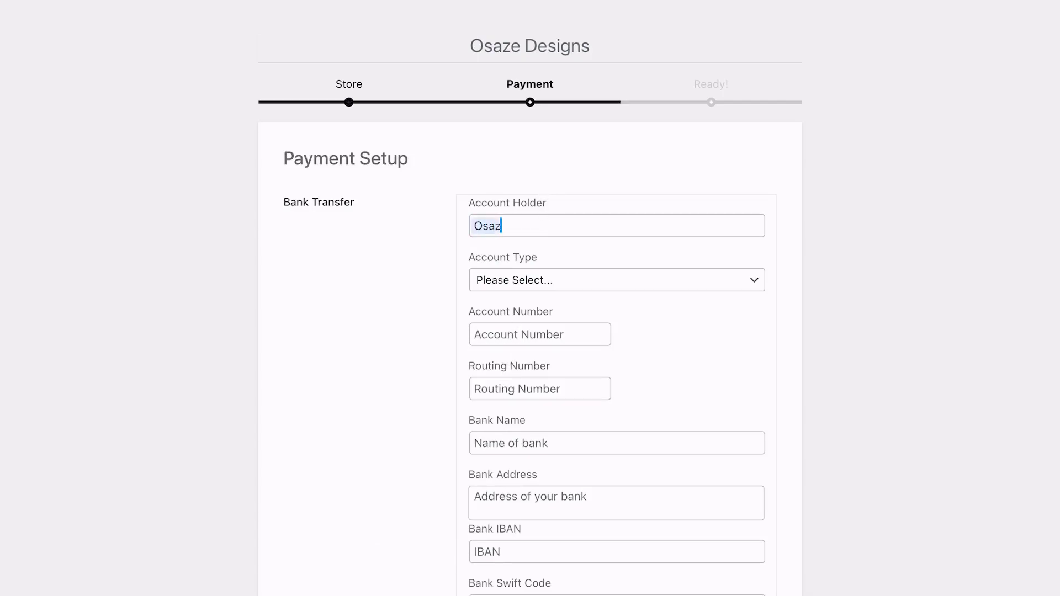
text(e Brand)
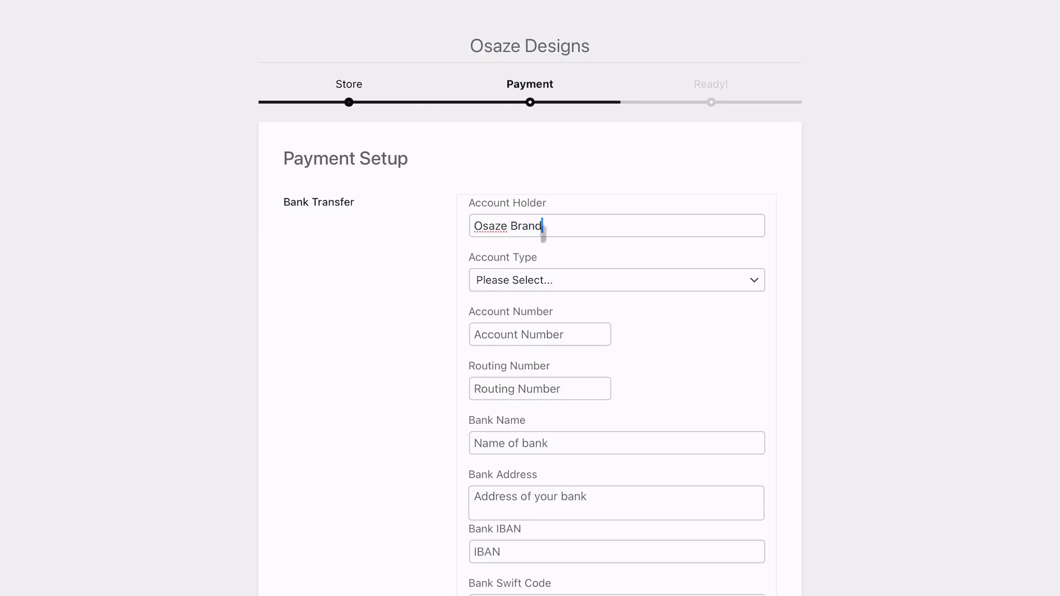
click(573, 283)
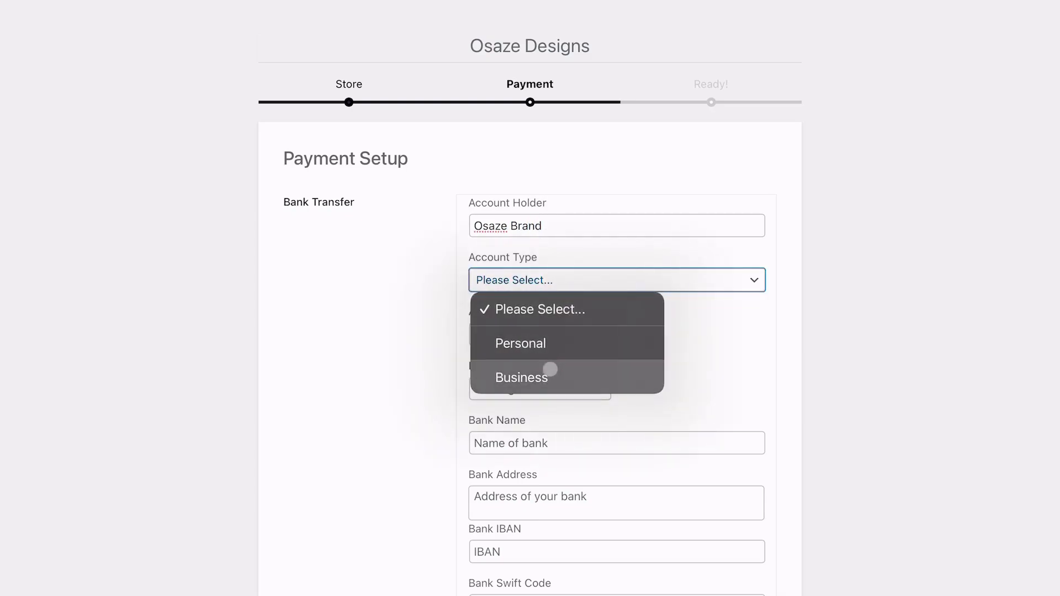
click(549, 367)
click(533, 332)
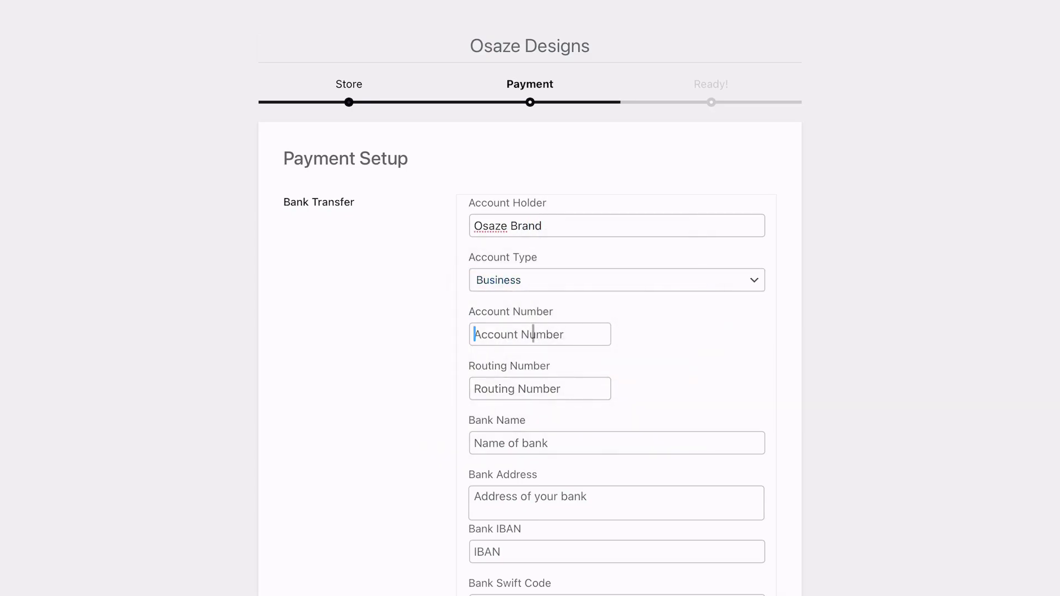
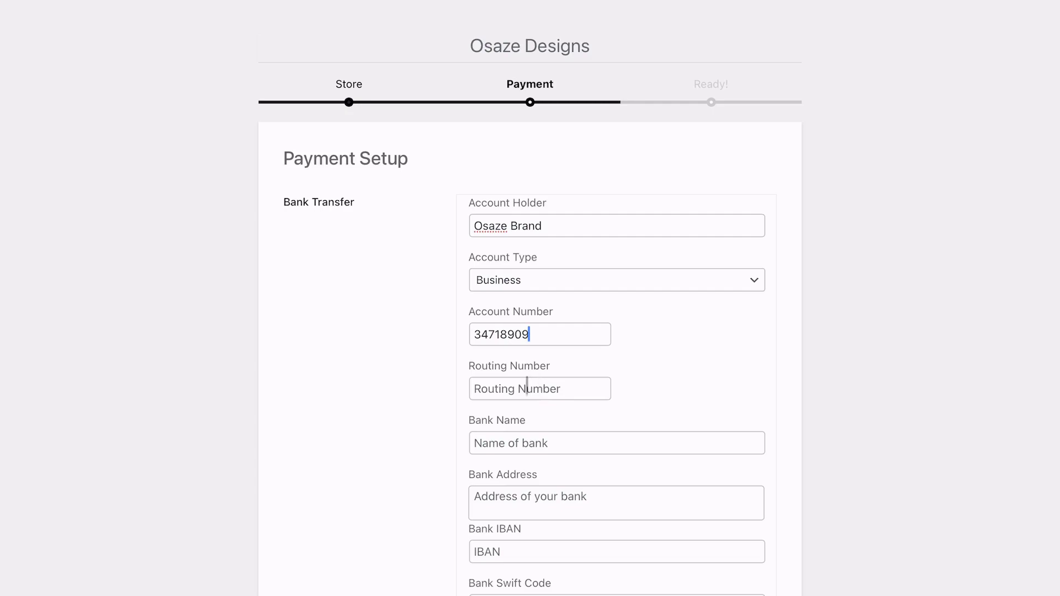
Move the number mistakenly typed into Bank Name over to the Routing Number field
click(488, 443)
scroll(488, 441, down, 3)
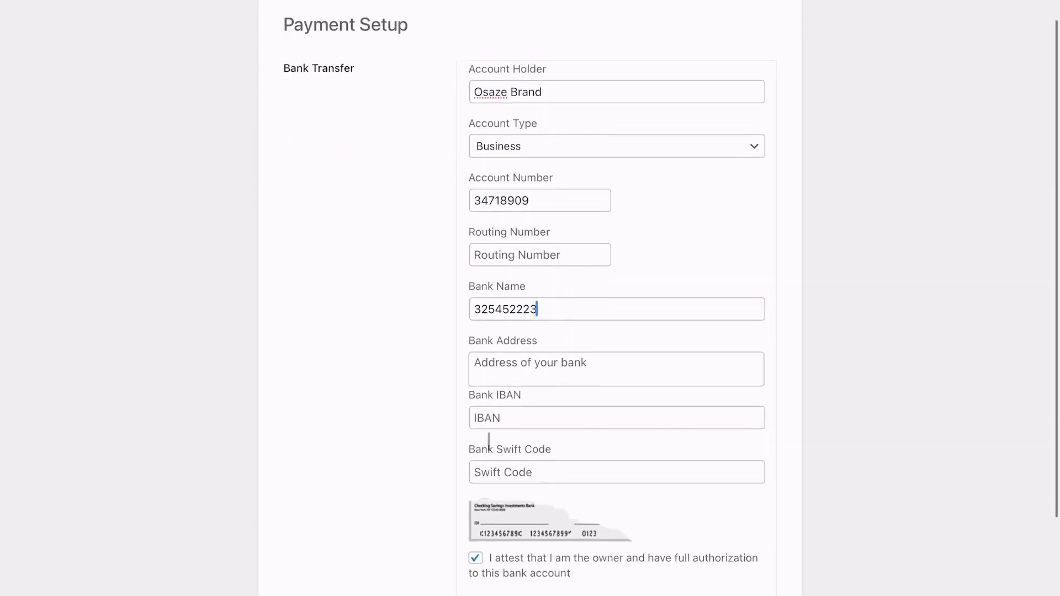
key(super+a)
key(super+c)
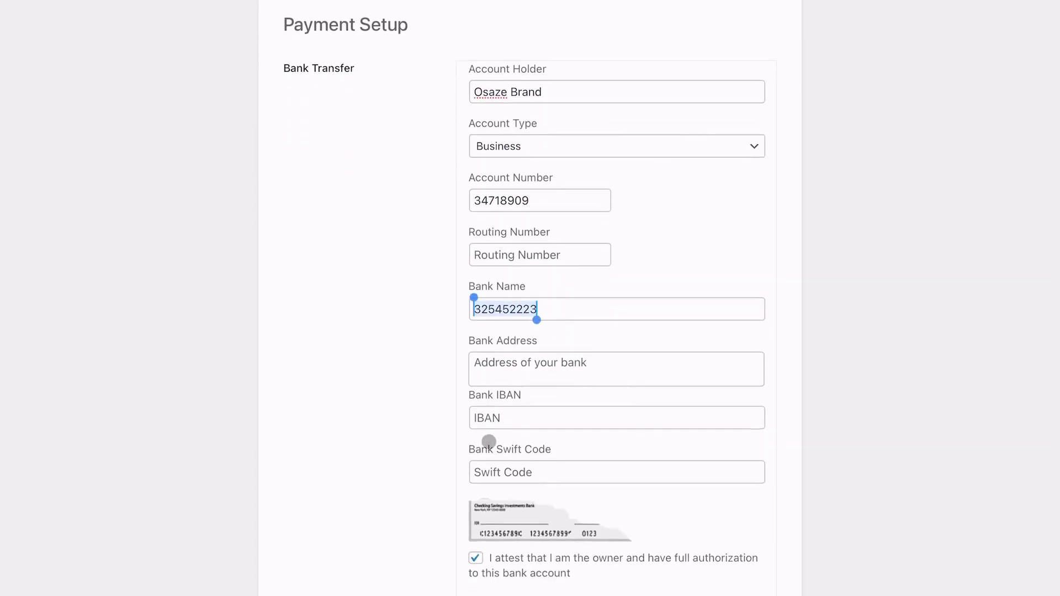
key(BackSpace)
click(538, 254)
key(super+v)
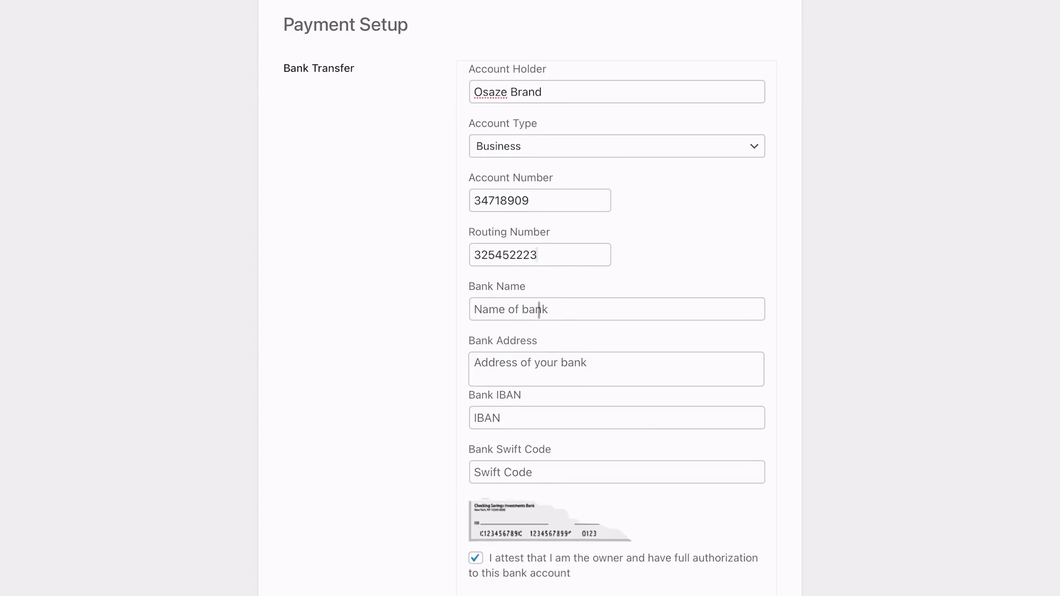
Enter bank name 'My Bank Name' and the bank's street address
click(509, 308)
text(My B)
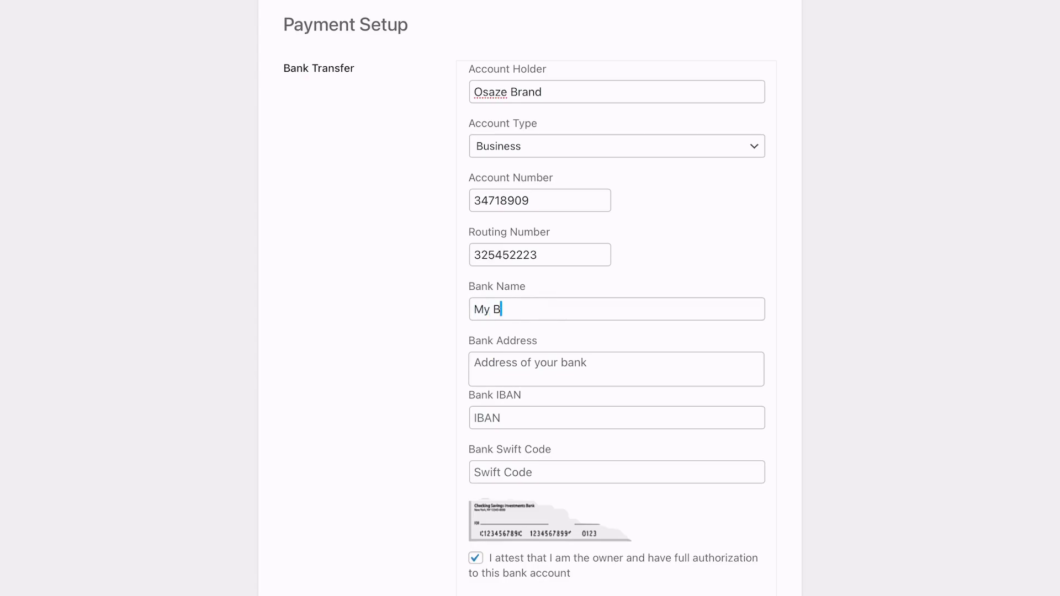
text(ank Name)
key(Tab)
text(23 )
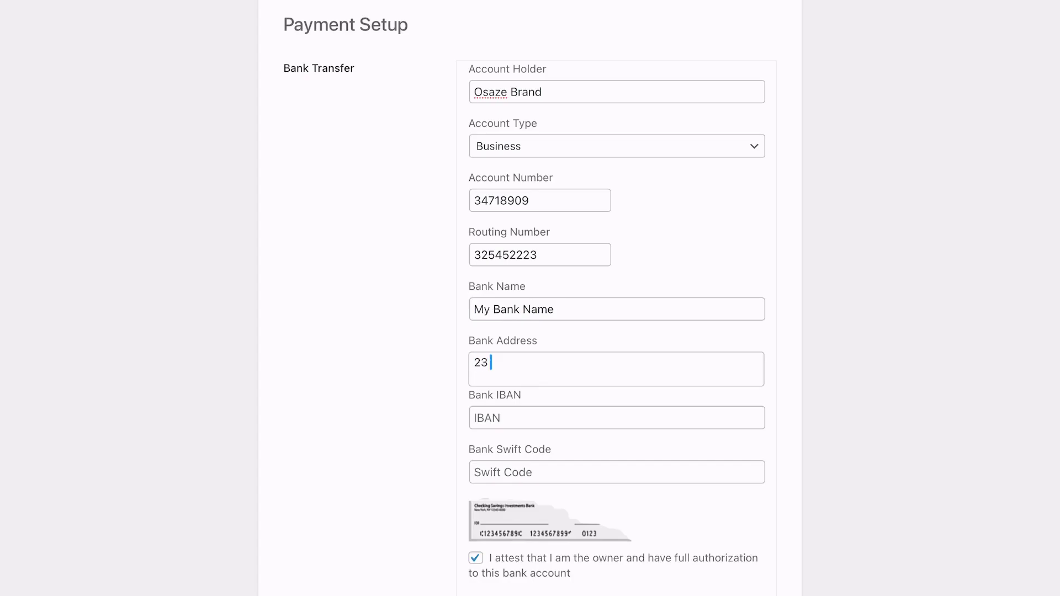
text(O)
key(BackSpace)
text(StreetName)
scroll(546, 458, down, 3)
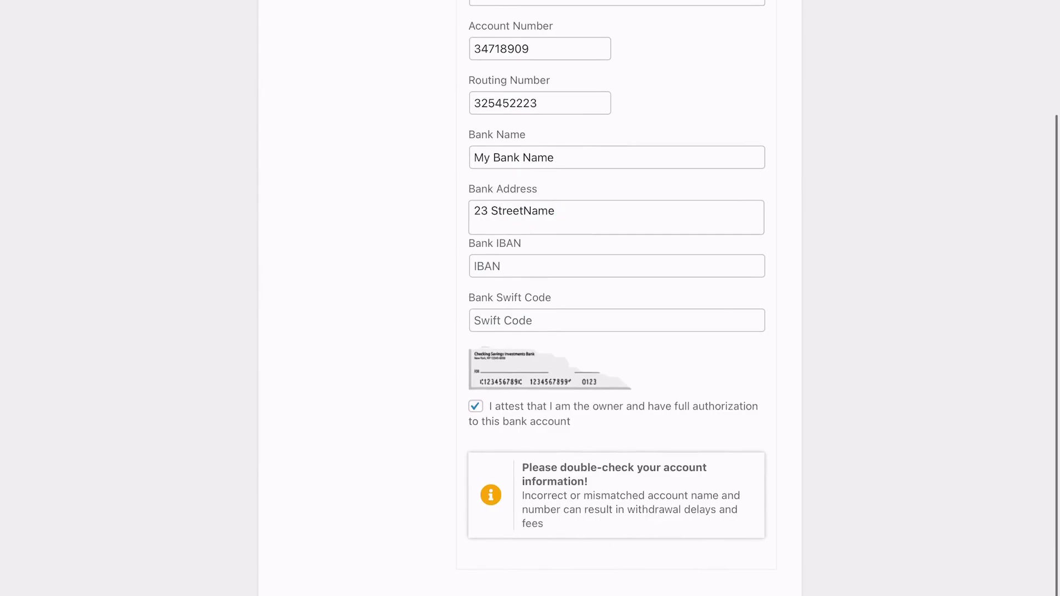
scroll(547, 359, down, 2)
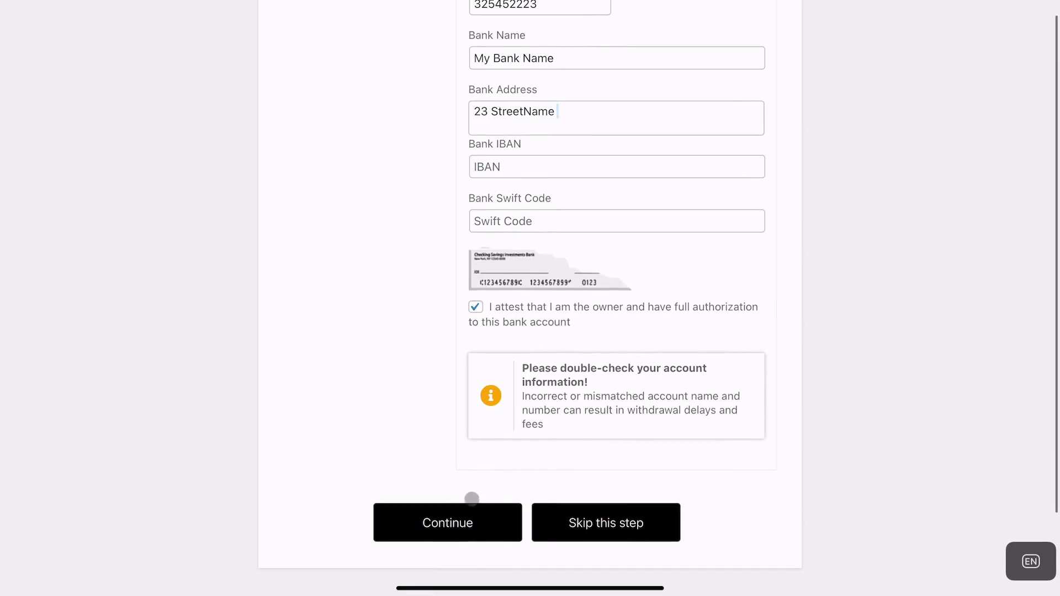
Submit the bank payment details to reach 'Your Store is Ready!' and view the 40% profile-complete dashboard
click(462, 519)
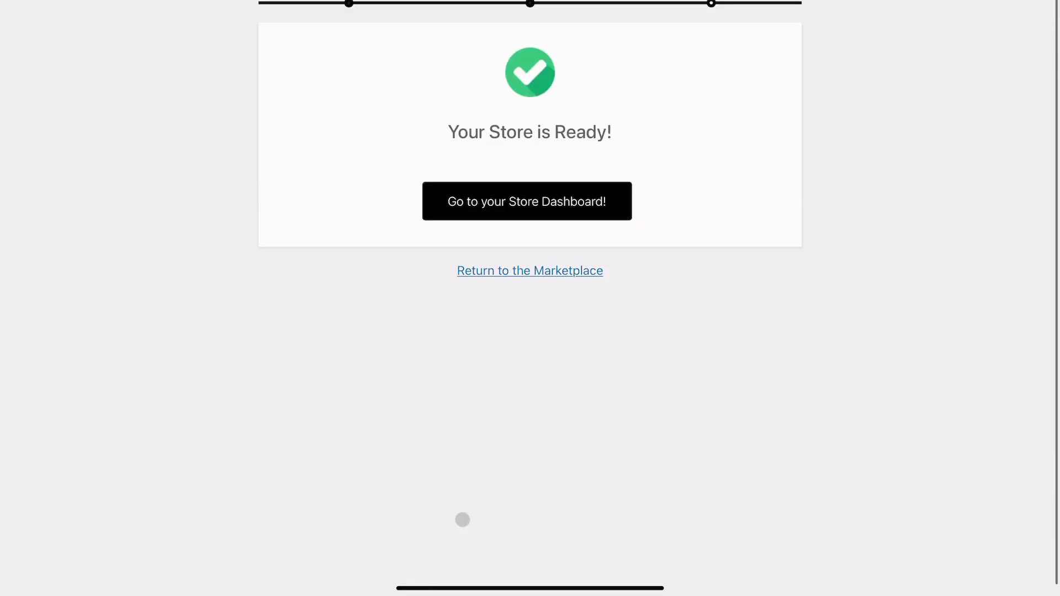
click(550, 203)
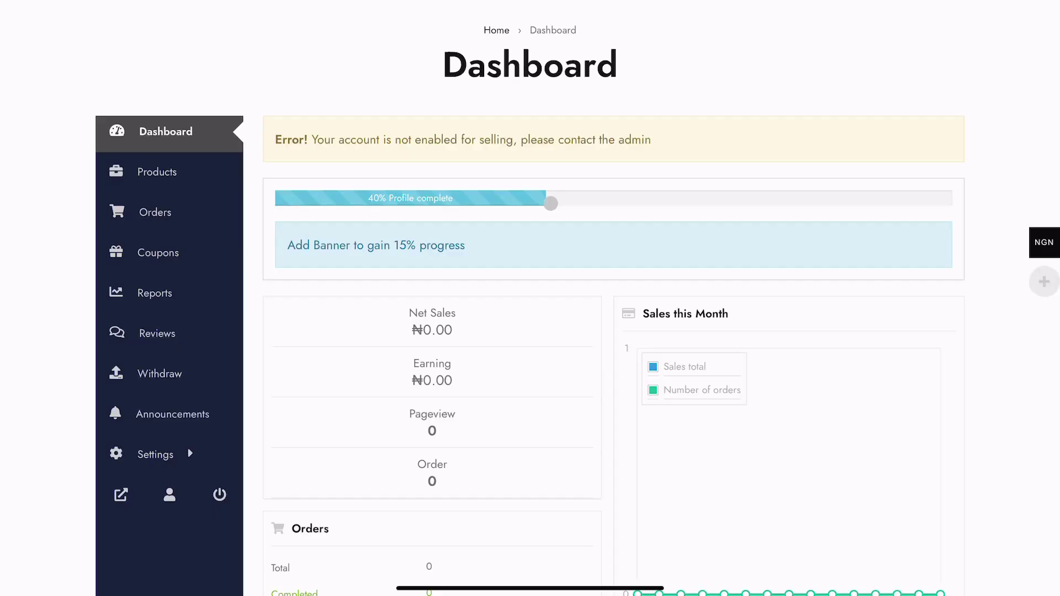
scroll(551, 203, down, 2)
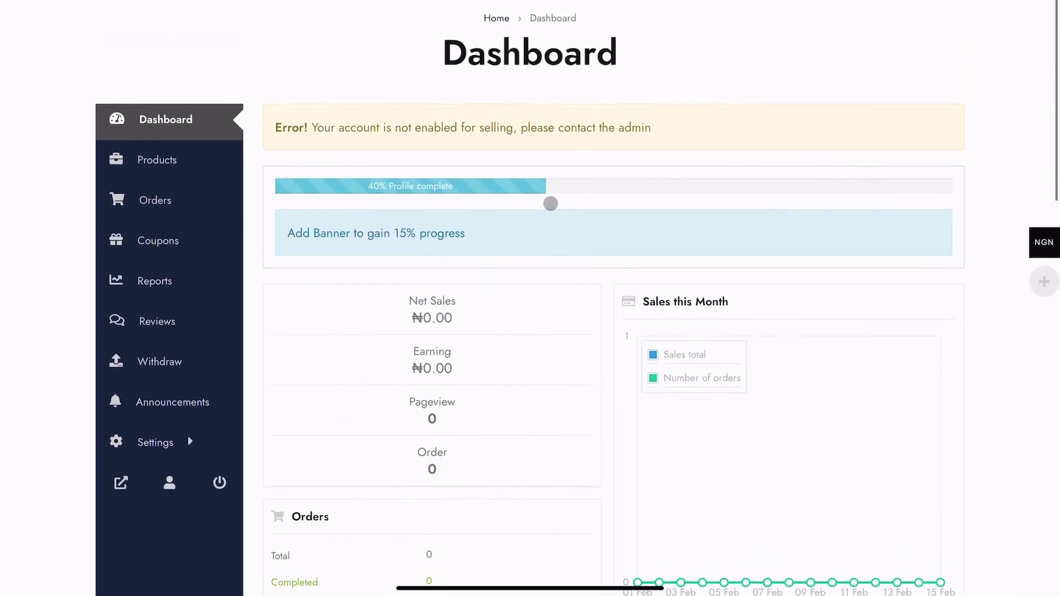